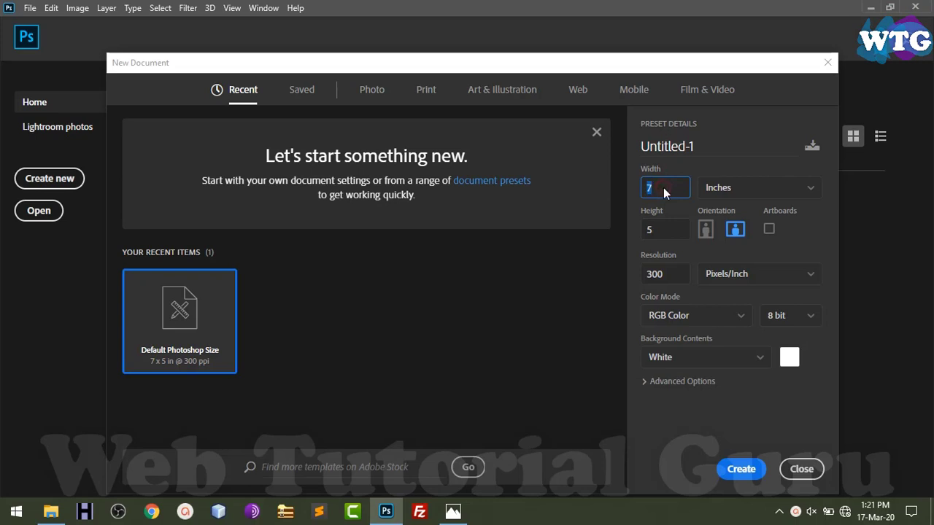
Create a 3.5 × 2 inch, 300 ppi document (1050 × 600 px)
text(3.5)
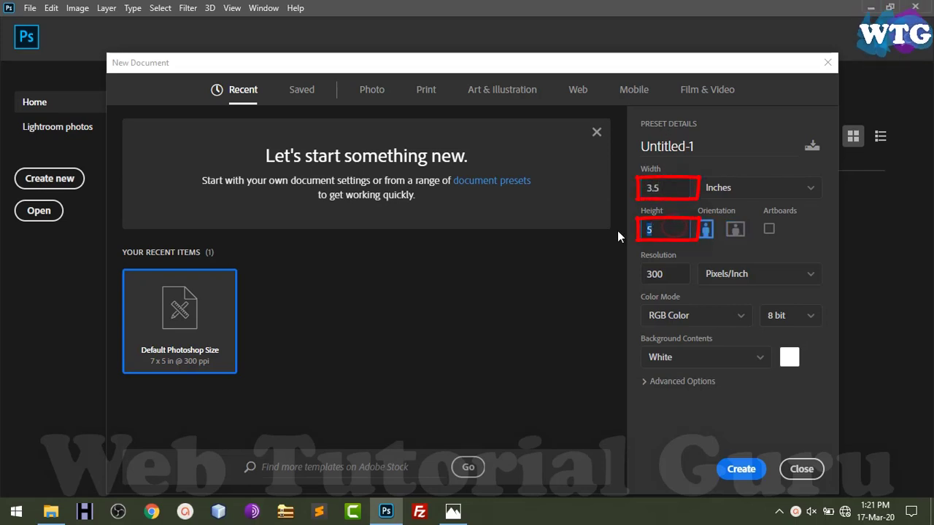
text(2)
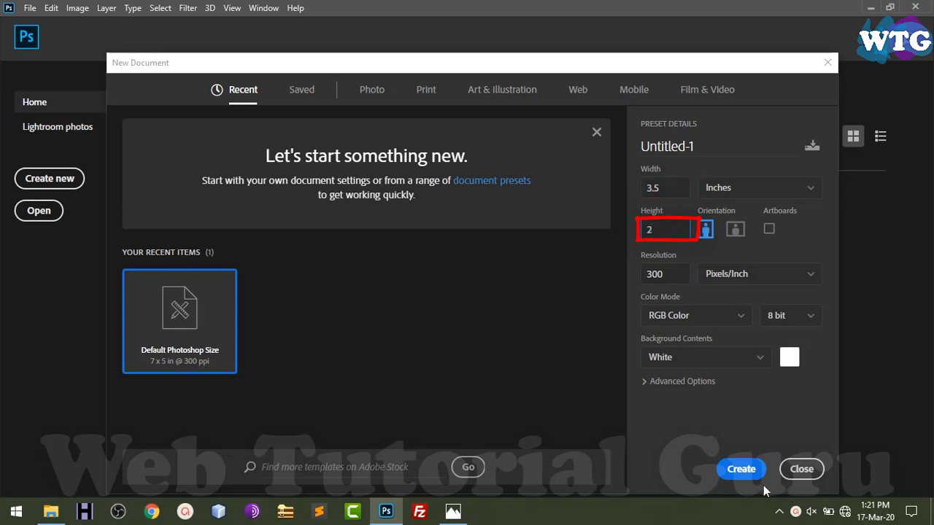
click(733, 470)
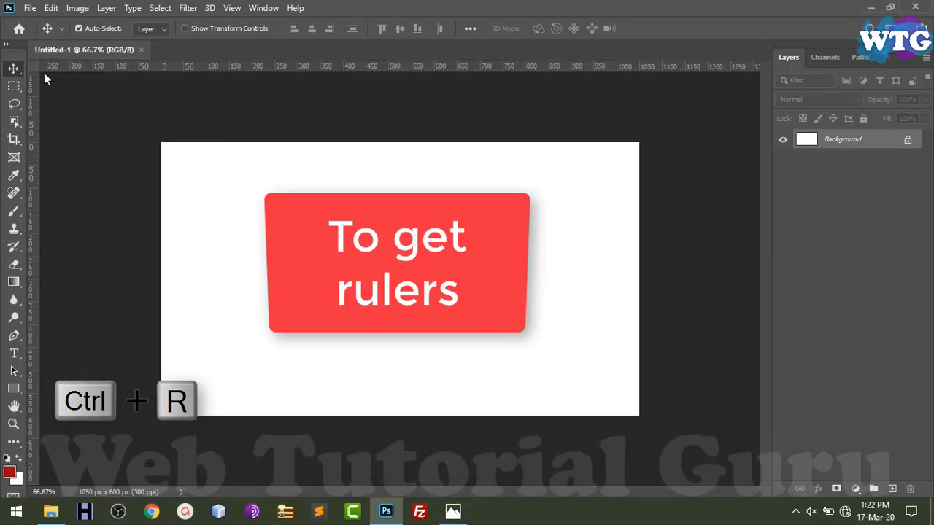
Place horizontal guides 25 px in from the top and bottom edges of the card
scroll(357, 133, up, 6)
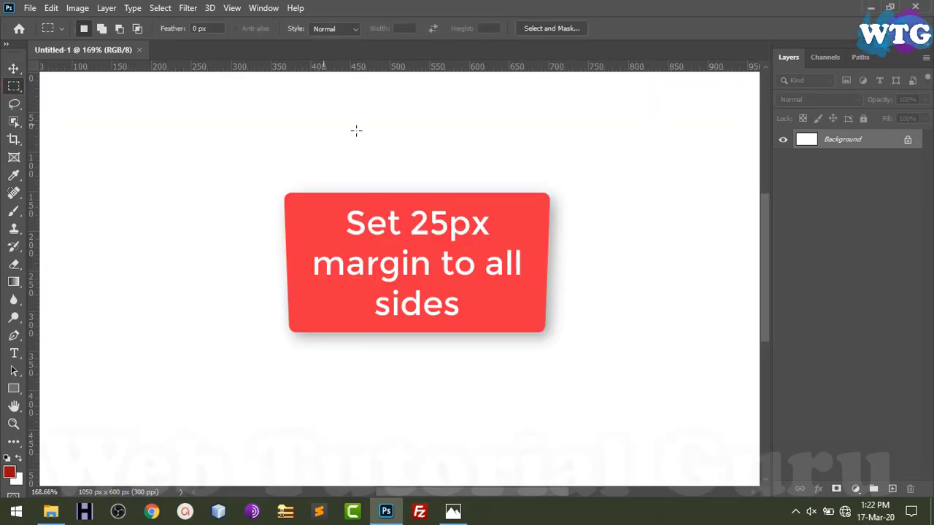
scroll(354, 125, up, 7)
scroll(349, 111, up, 3)
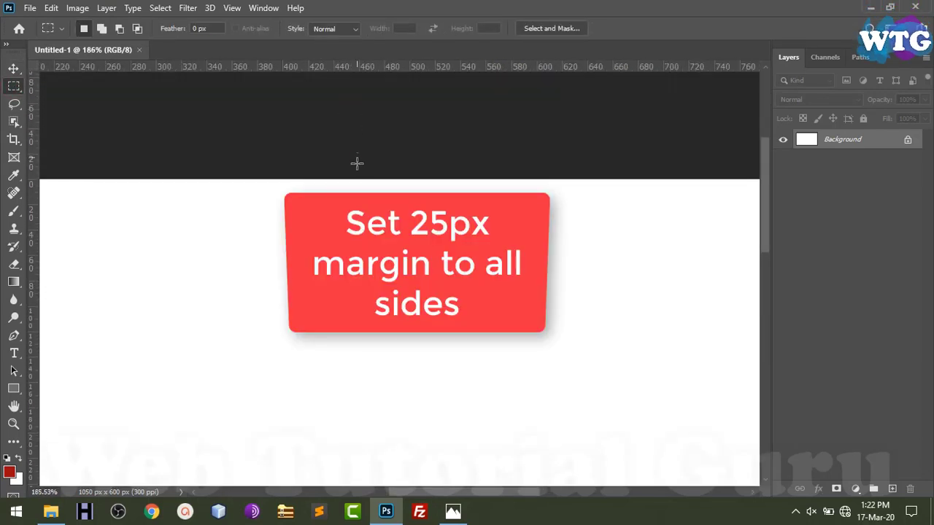
drag(355, 157, 388, 209)
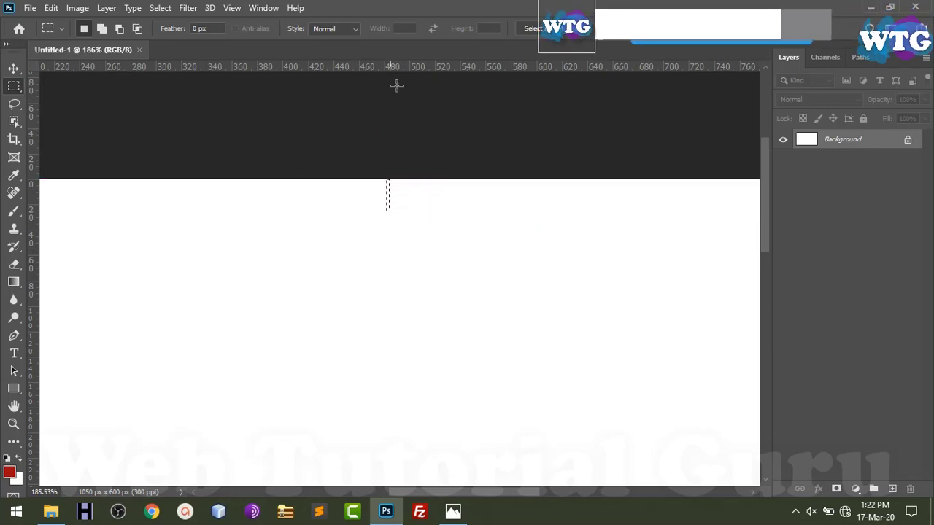
scroll(339, 233, down, 2)
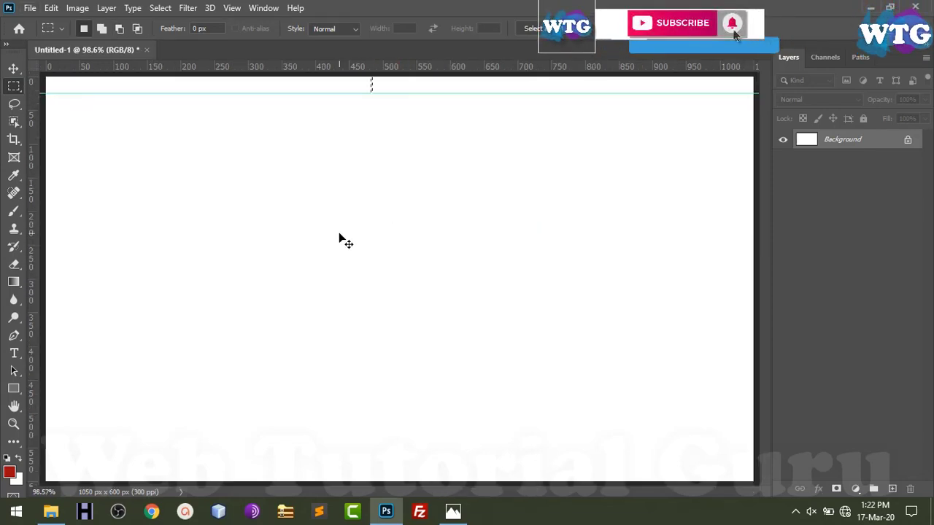
scroll(416, 485, up, 5)
drag(426, 446, 398, 225)
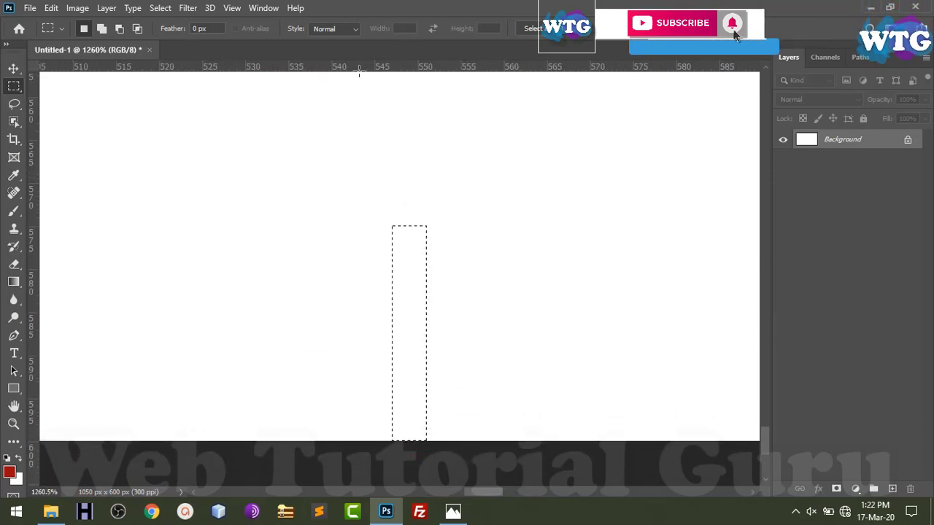
drag(353, 66, 371, 224)
Place vertical guides 25 px in from the left and right edges of the card
key(ctrl+0)
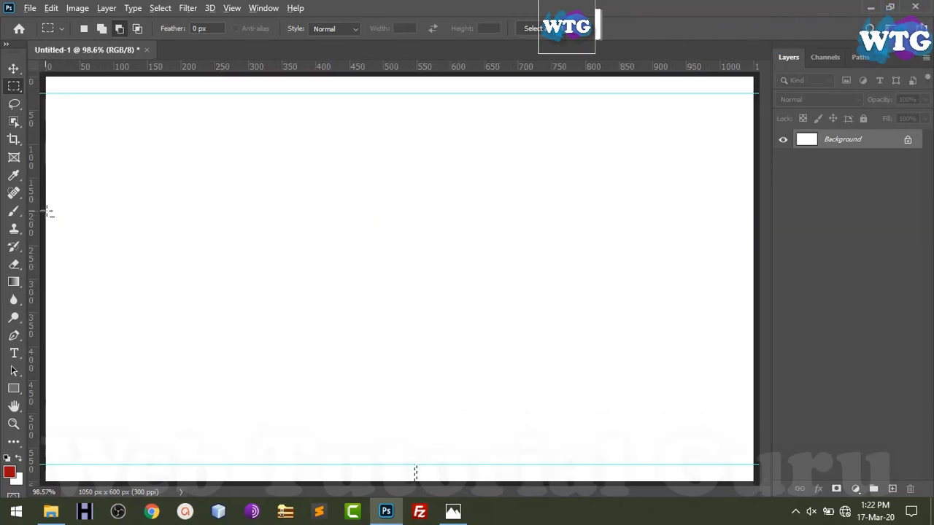
scroll(46, 211, up, 5)
scroll(45, 210, up, 3)
drag(49, 213, 227, 219)
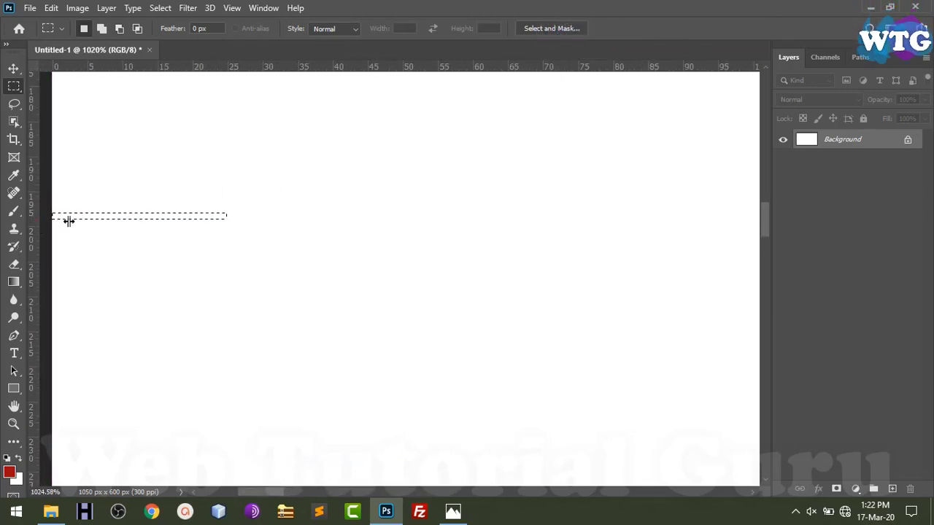
drag(69, 222, 226, 223)
key(ctrl+0)
scroll(759, 223, up, 3)
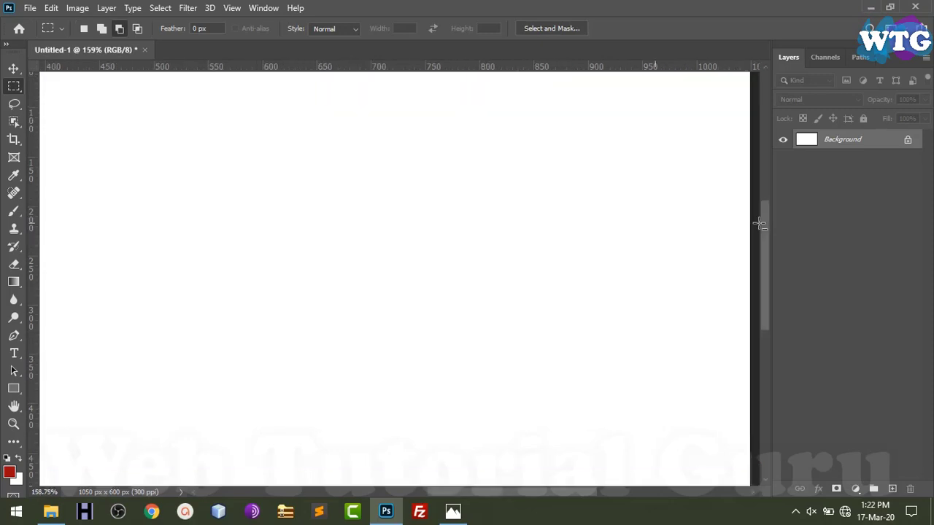
scroll(760, 223, up, 4)
drag(753, 219, 611, 221)
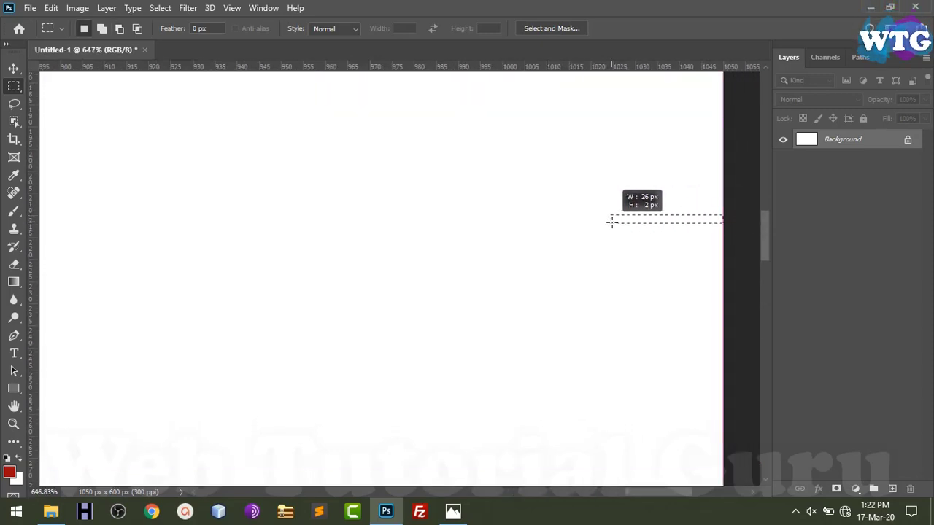
drag(39, 232, 611, 218)
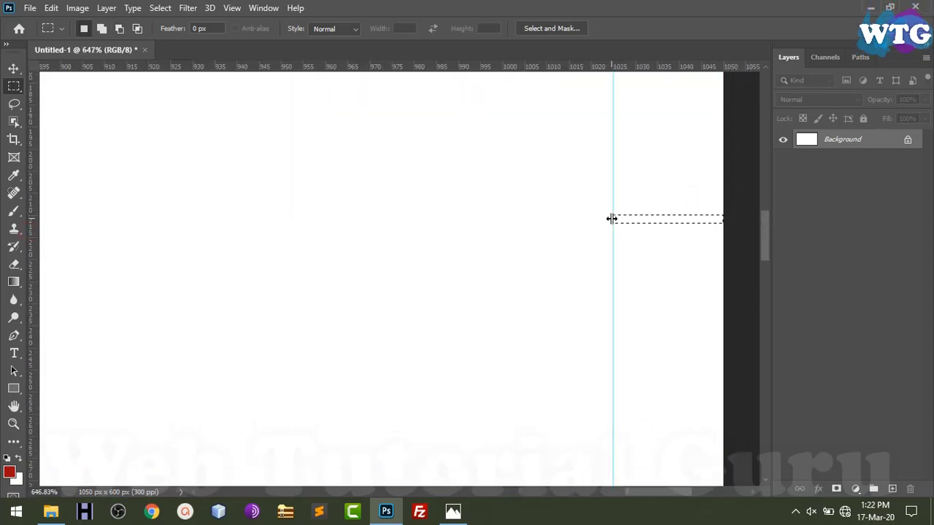
key(ctrl+0)
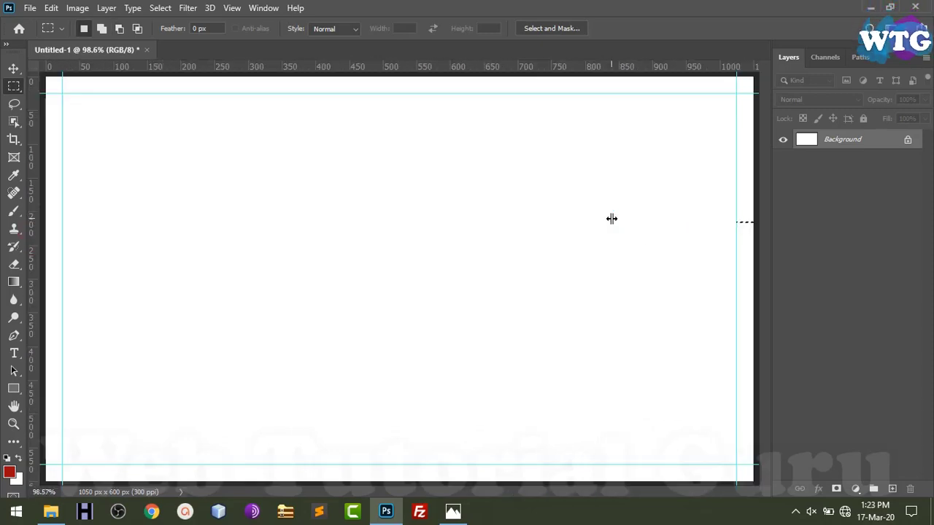
click(866, 142)
Fill the Background red, then draw a black 6-sided hexagon and shift it down-right
key(alt+BackSpace)
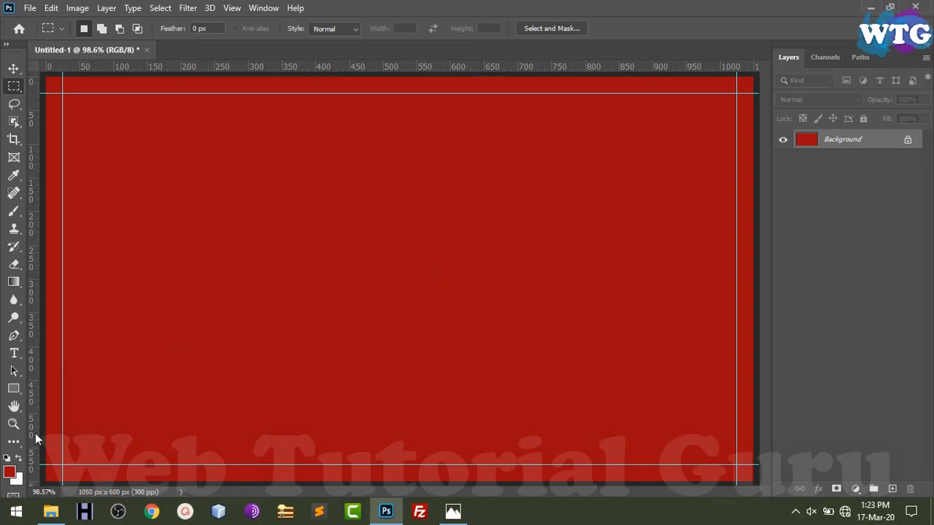
click(17, 390)
click(66, 390)
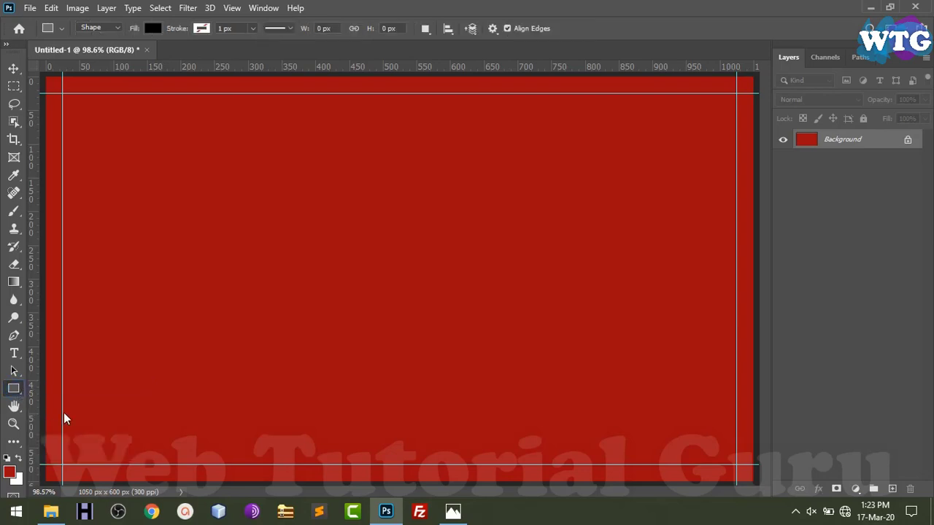
click(16, 390)
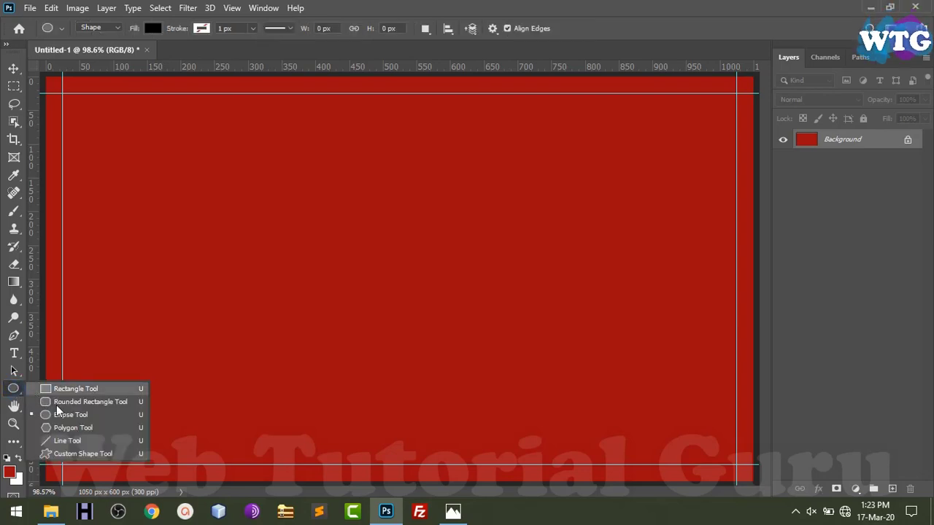
click(67, 429)
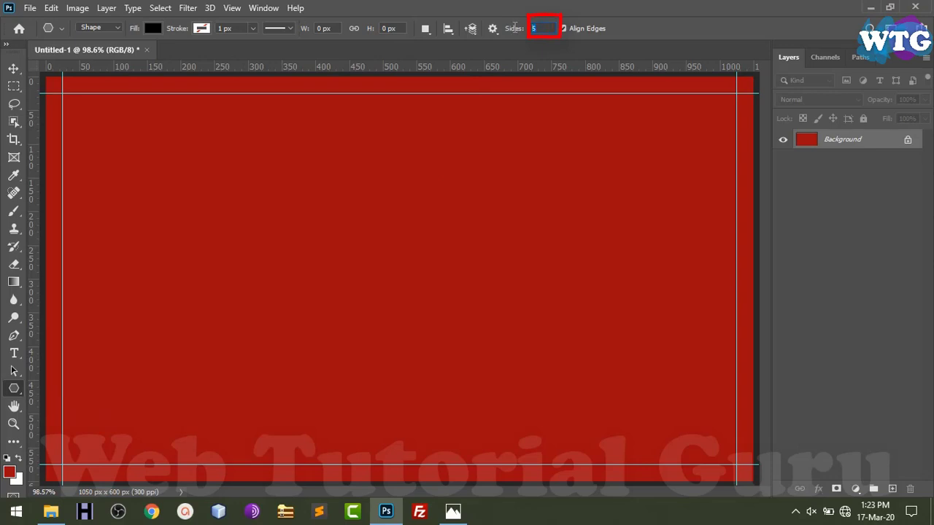
text(6)
drag(225, 205, 285, 311)
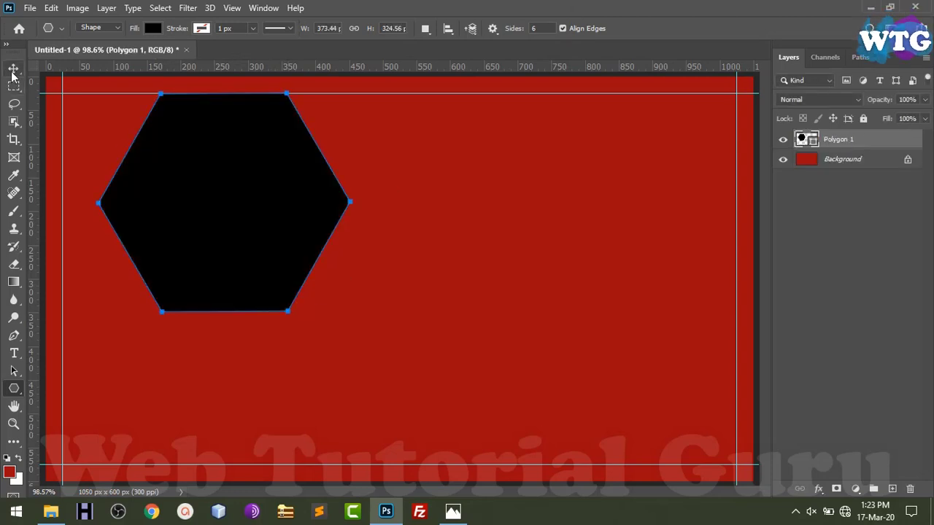
key(v)
drag(217, 229, 246, 318)
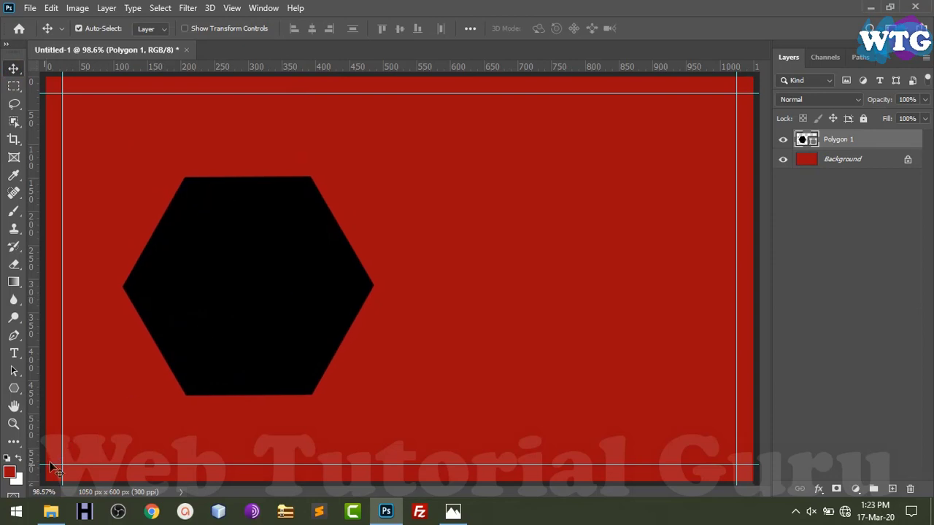
Fill the hexagon with dark grey, ending on #27292c
click(18, 479)
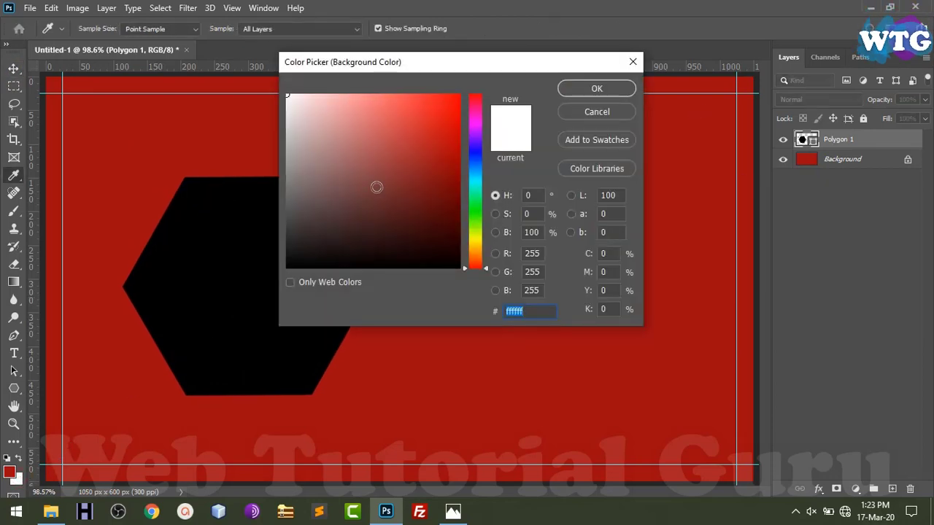
click(311, 217)
drag(475, 173, 475, 167)
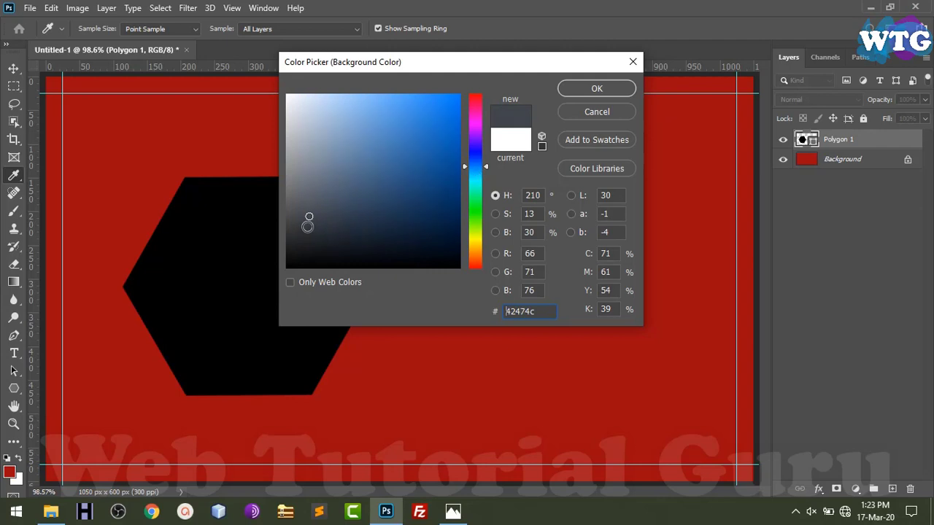
click(299, 223)
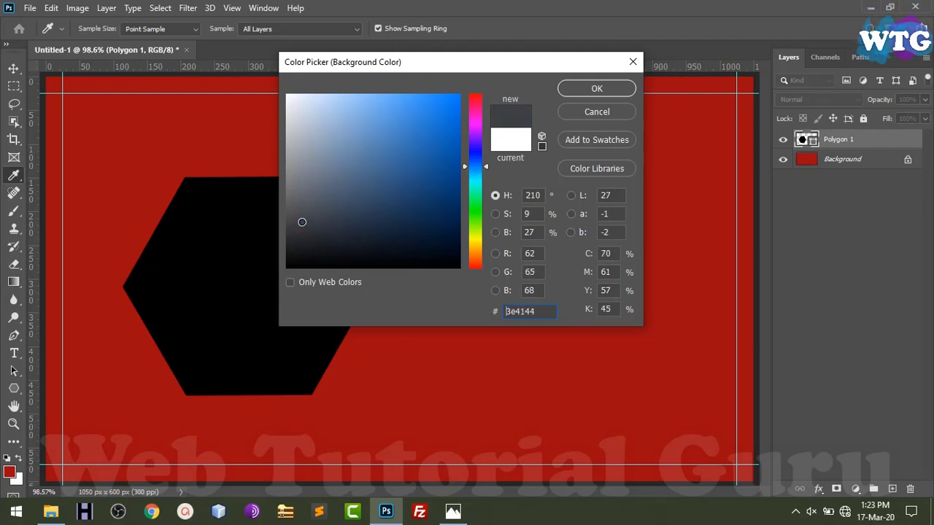
drag(303, 224, 305, 226)
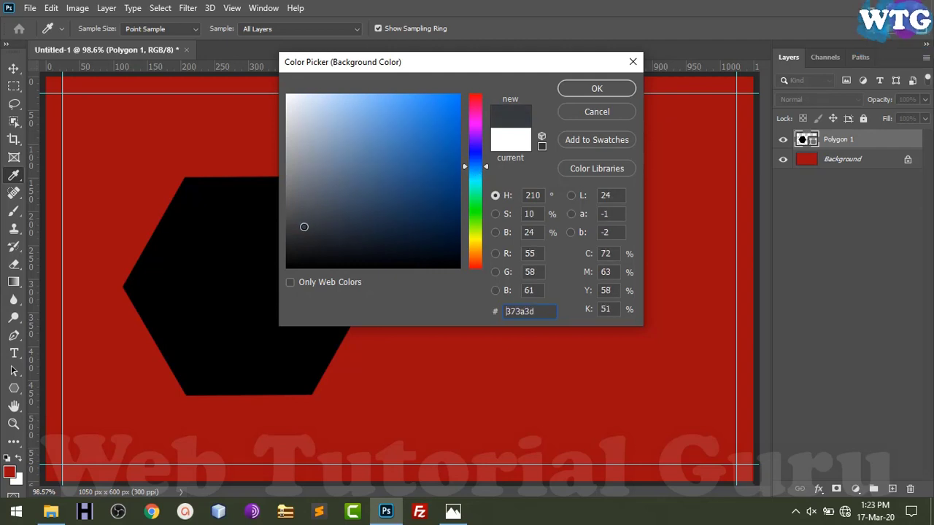
click(618, 90)
key(v)
key(ctrl+BackSpace)
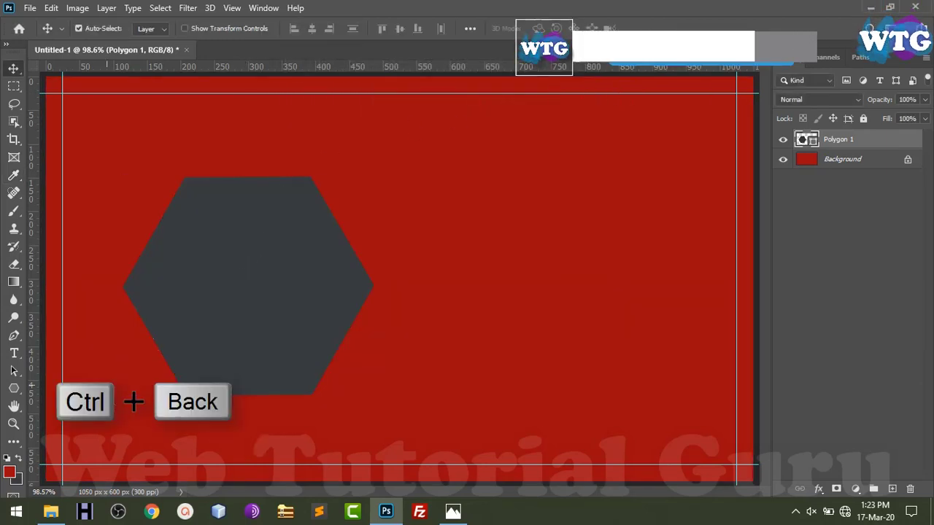
click(19, 482)
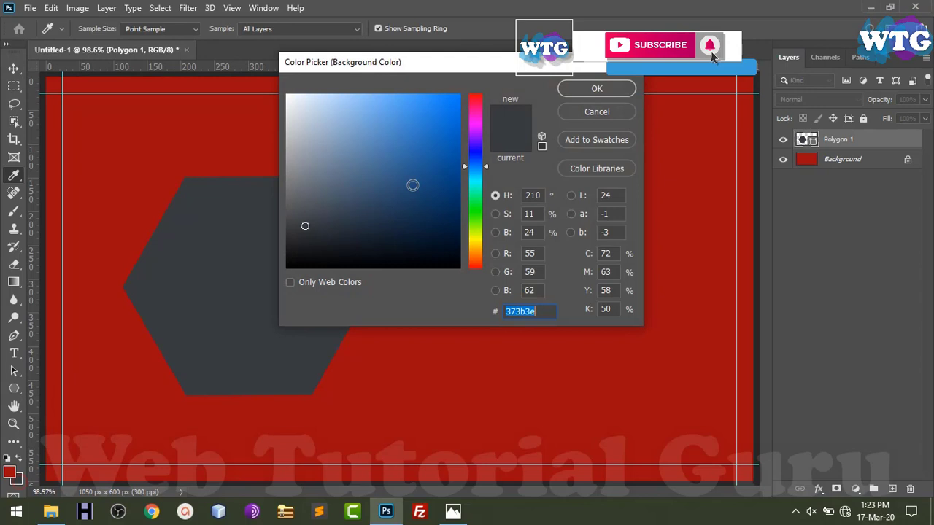
click(306, 237)
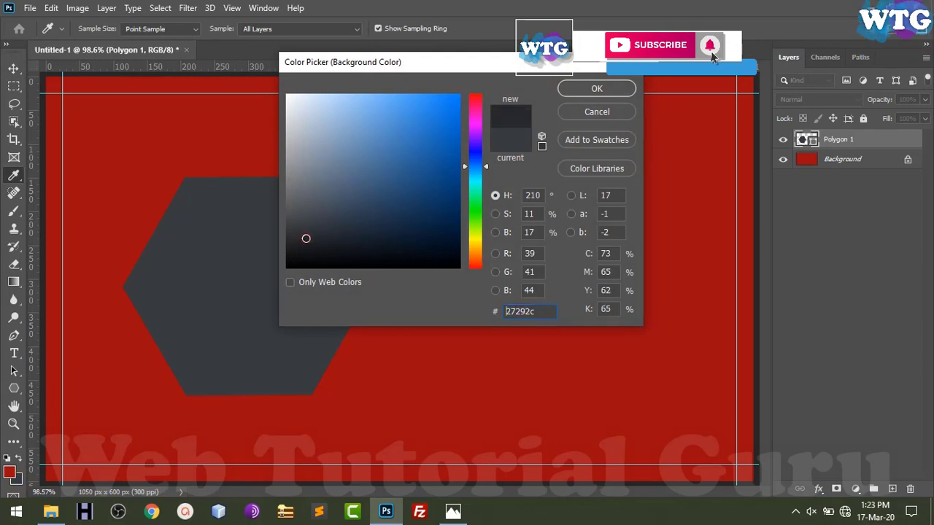
click(563, 89)
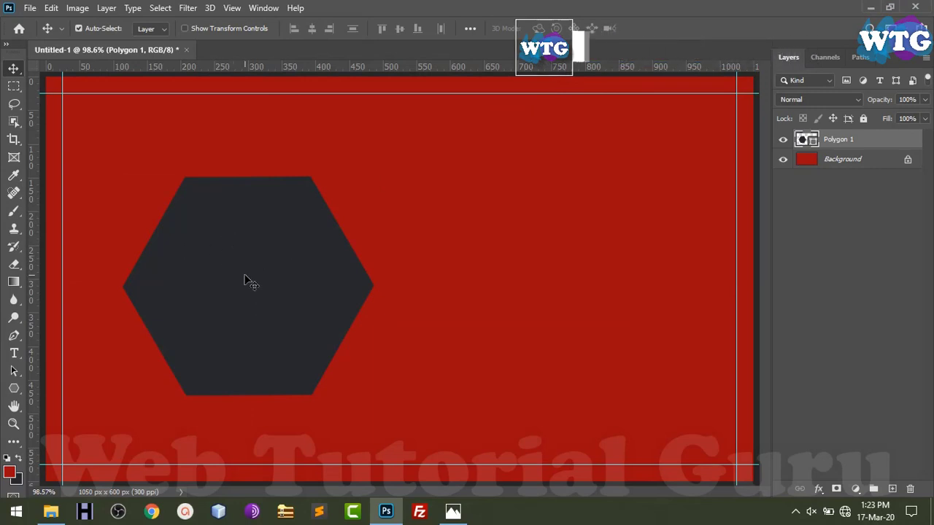
Scale the hexagon to about 126% and move it against the left margin guide
key(ctrl)
key(ctrl+t)
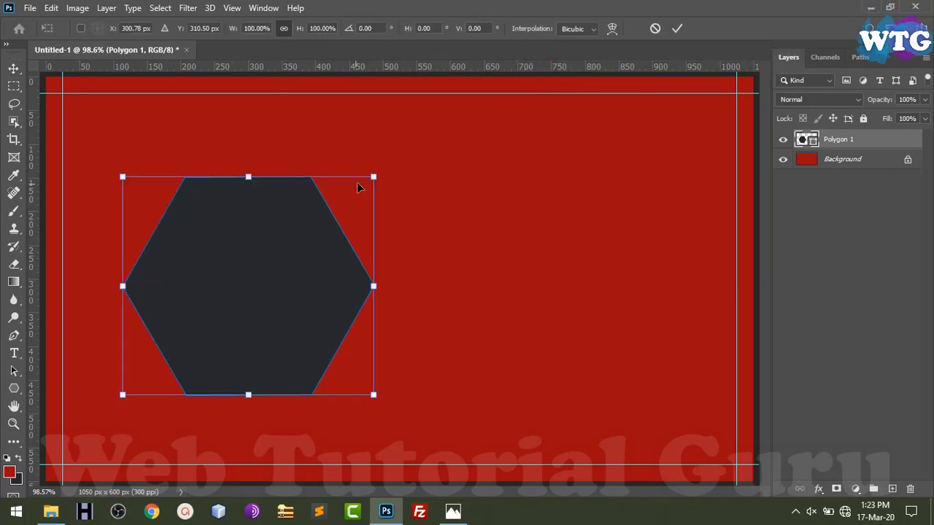
drag(374, 174, 440, 123)
drag(384, 209, 322, 256)
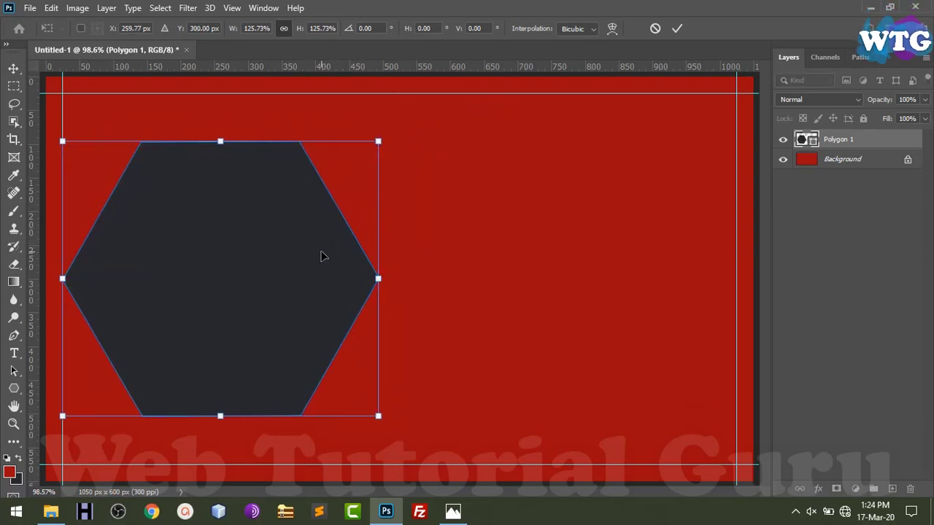
key(Return)
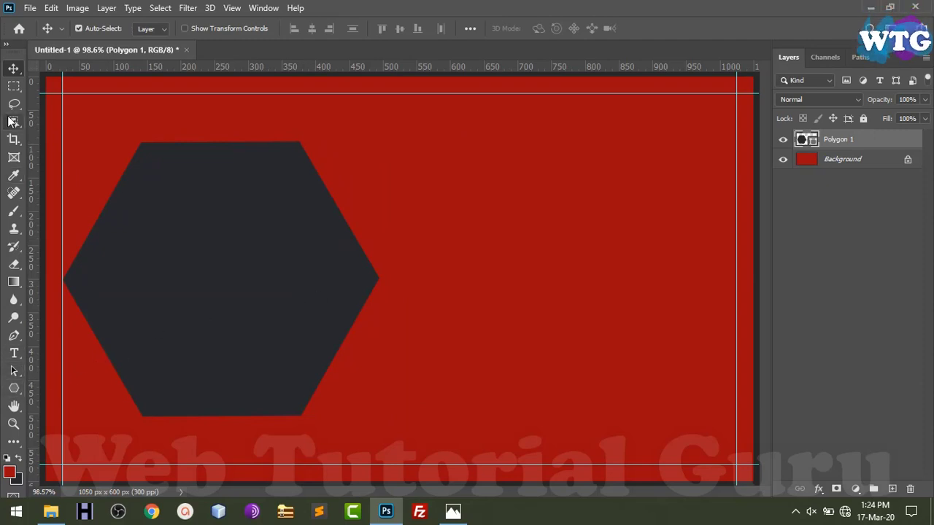
Draw a dark 503 × 476 px rectangle, Rectangle 1, overlapping the hexagon's right side
right_click(19, 389)
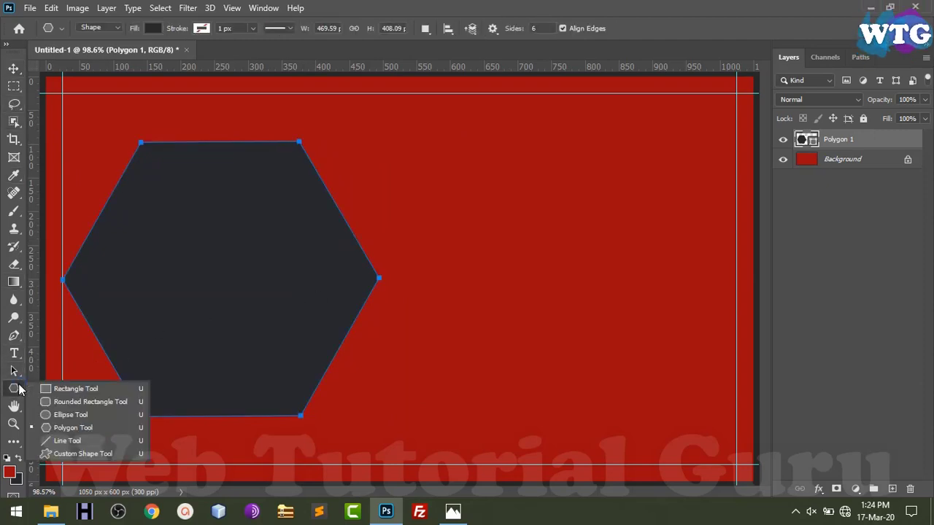
click(42, 387)
drag(312, 105, 649, 425)
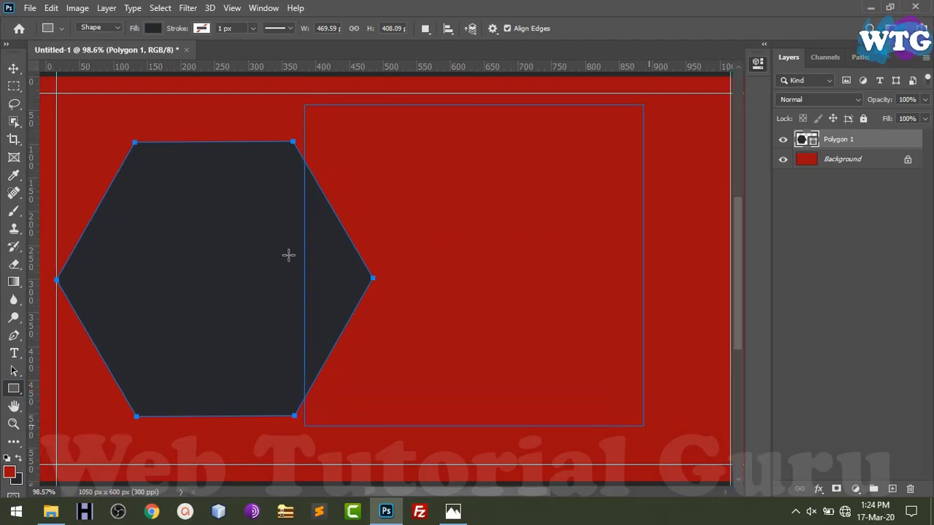
key(v)
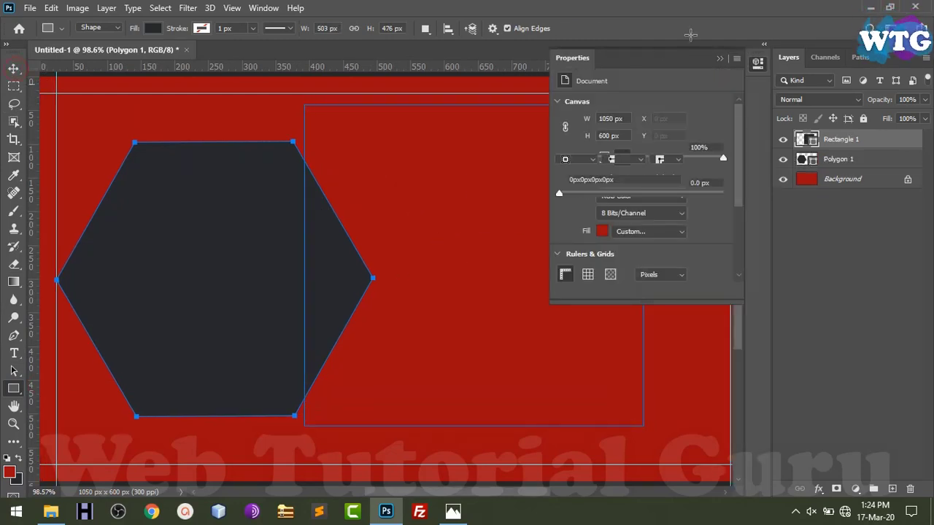
click(736, 58)
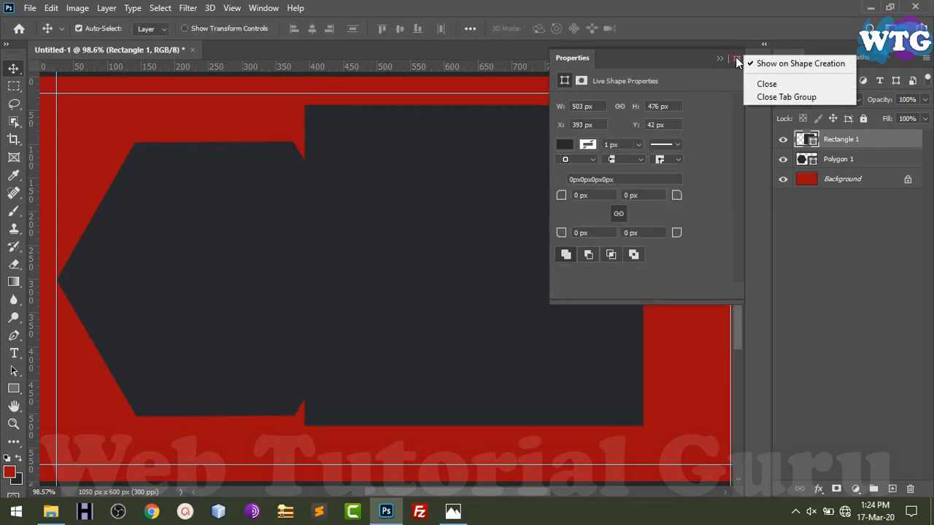
click(764, 98)
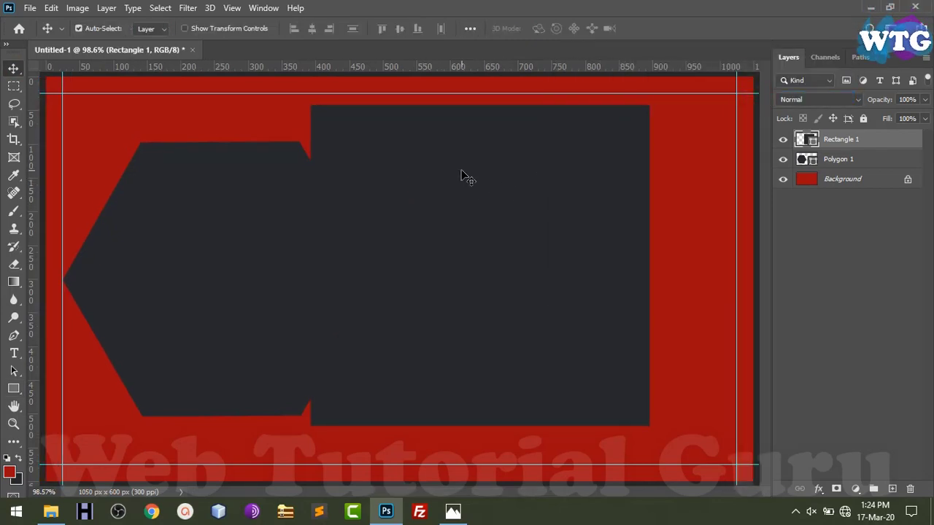
key(ctrl+t)
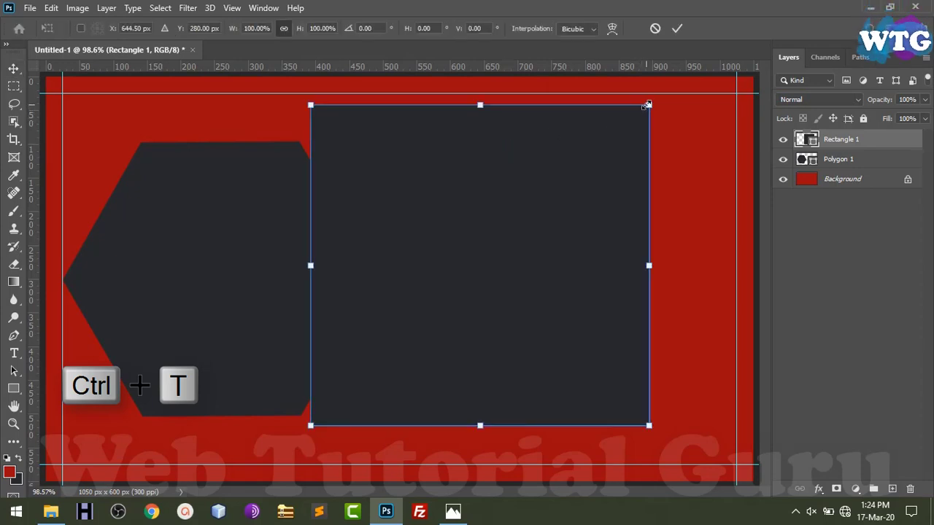
Enlarge and reposition Rectangle 1 so it extends past the card's right edge
drag(648, 105, 740, 23)
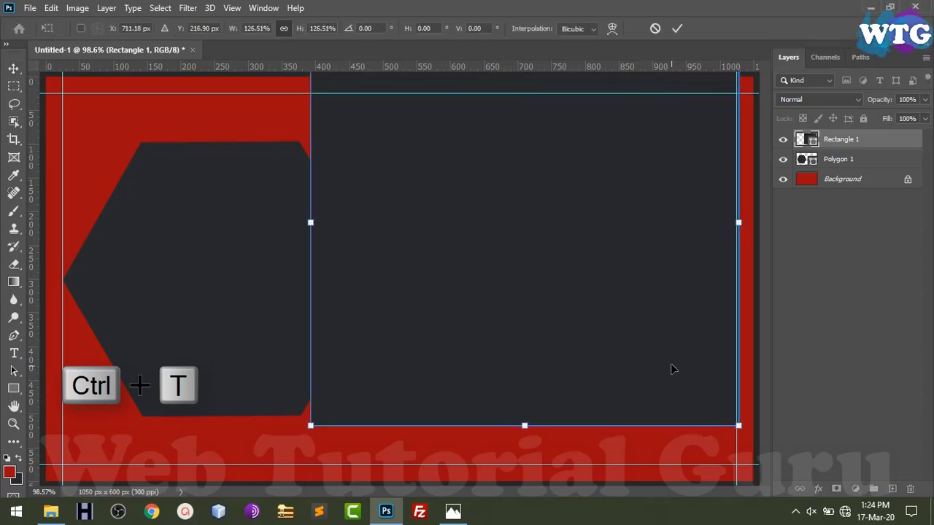
drag(739, 425, 824, 505)
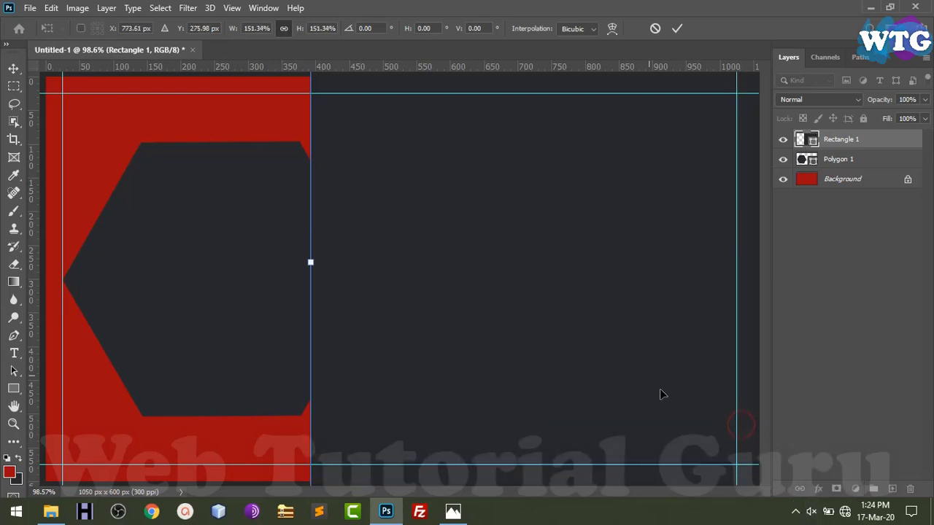
drag(544, 206, 566, 305)
drag(584, 112, 613, 246)
drag(596, 336, 511, 177)
drag(510, 101, 522, 232)
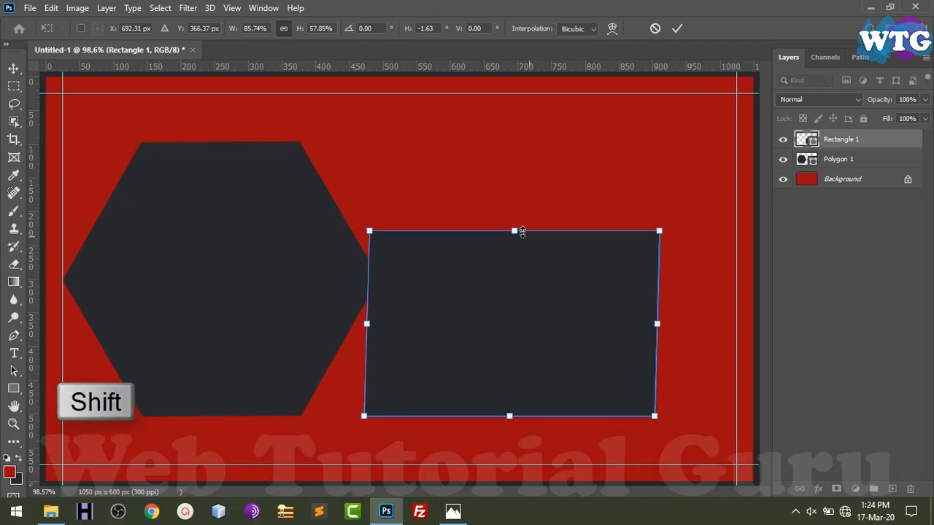
drag(659, 323, 775, 323)
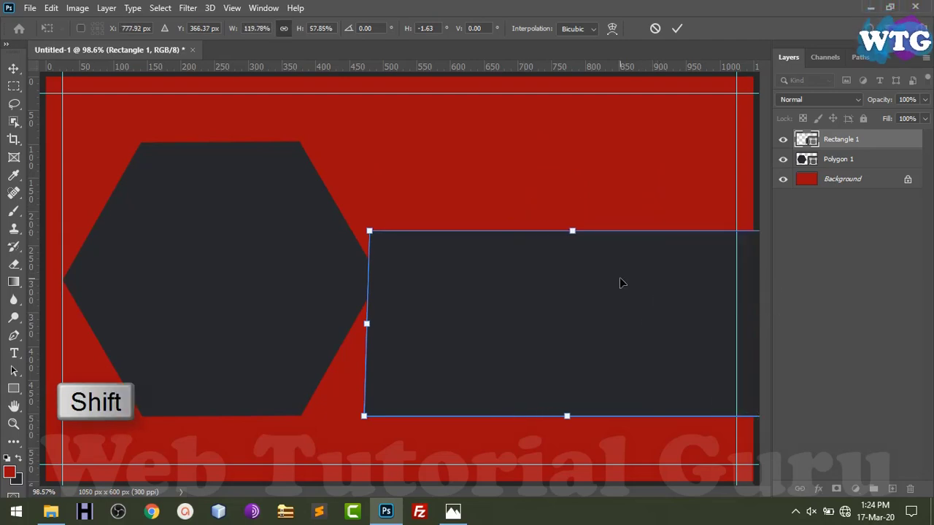
drag(369, 232, 314, 74)
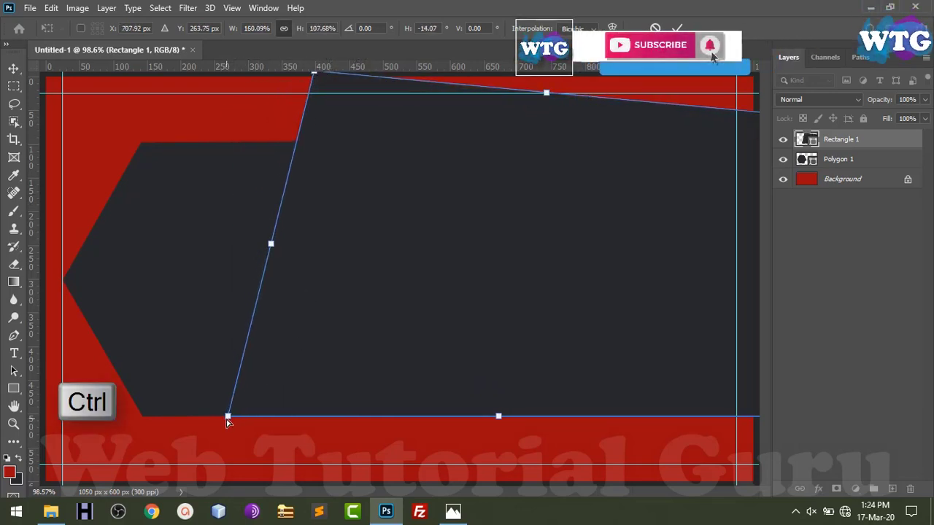
Distort the rectangle's corners into a slanted shape and stack it below Polygon 1
drag(227, 416, 118, 505)
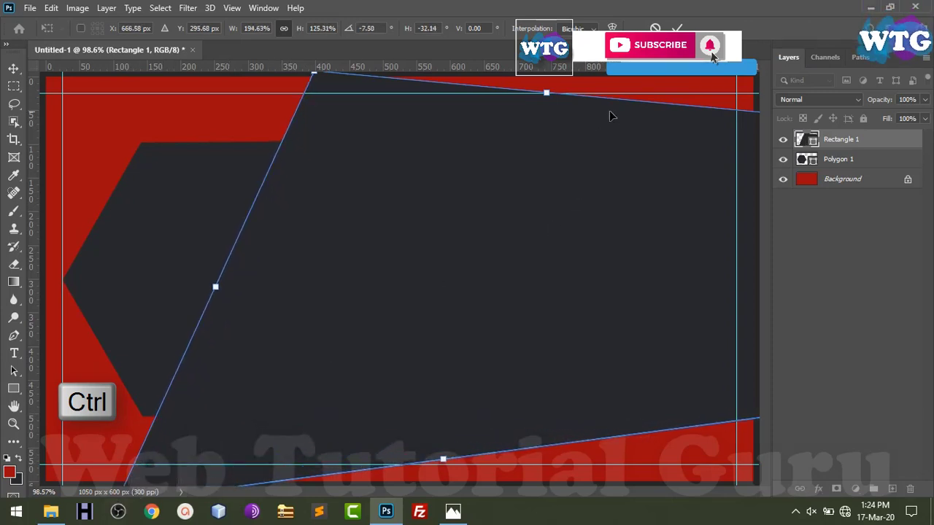
drag(548, 94, 547, 57)
drag(443, 459, 462, 518)
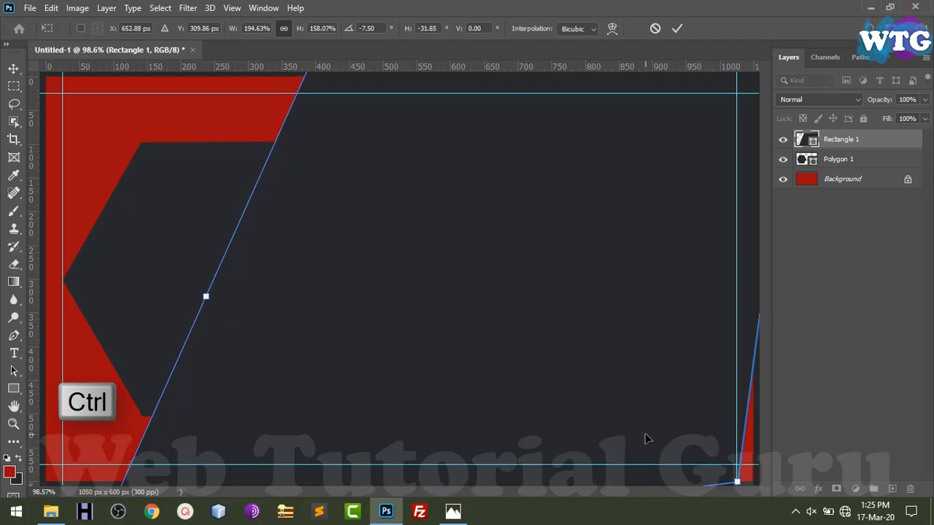
key(ctrl+minus)
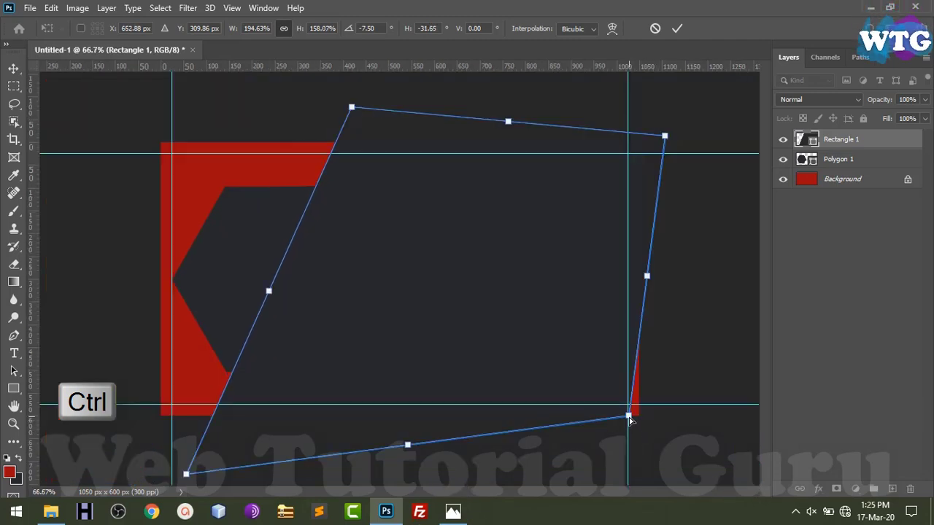
drag(629, 418, 694, 455)
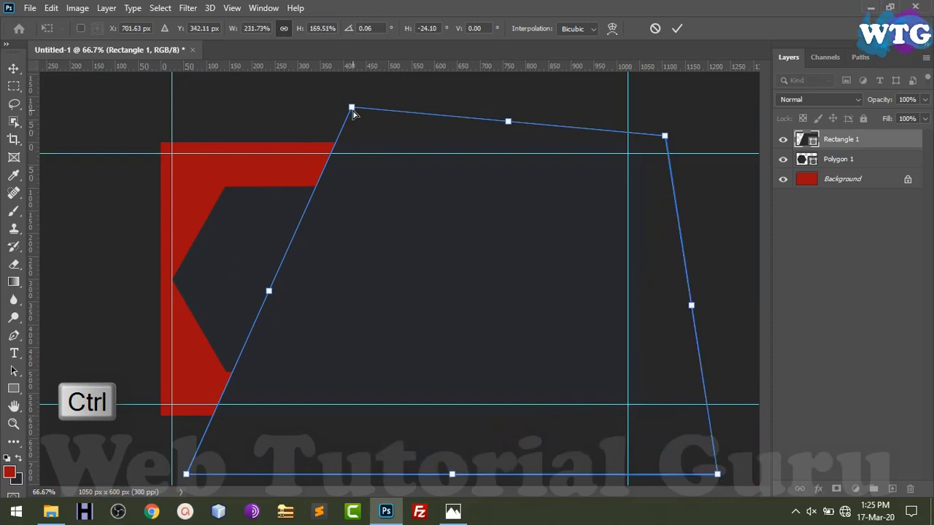
drag(353, 110, 375, 124)
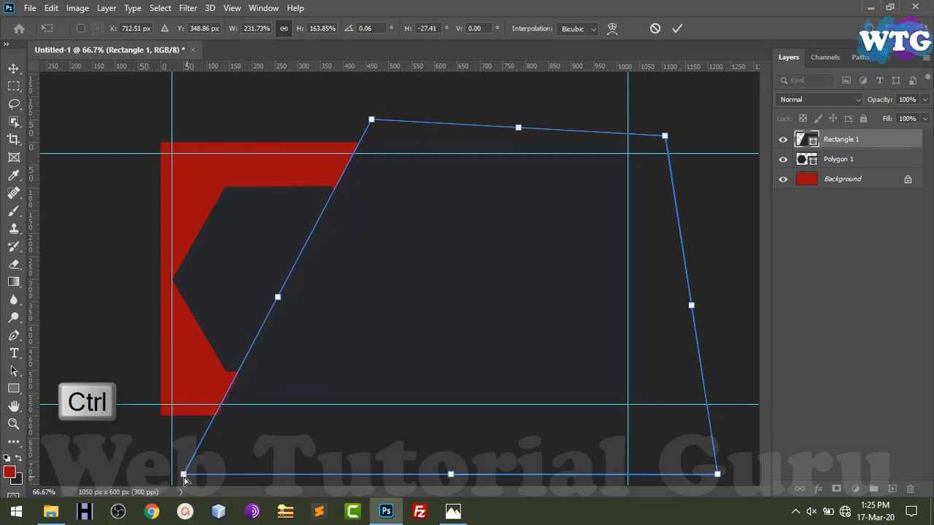
drag(184, 478, 173, 475)
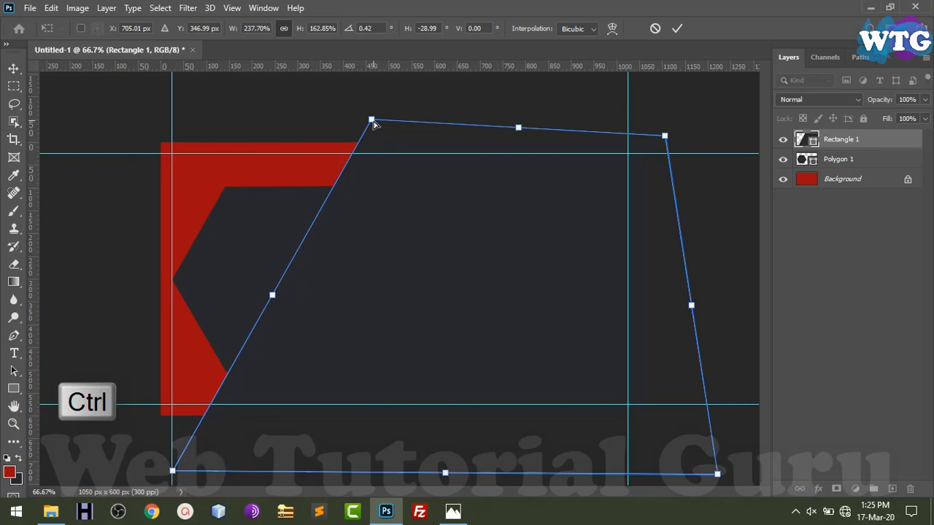
drag(375, 125, 376, 125)
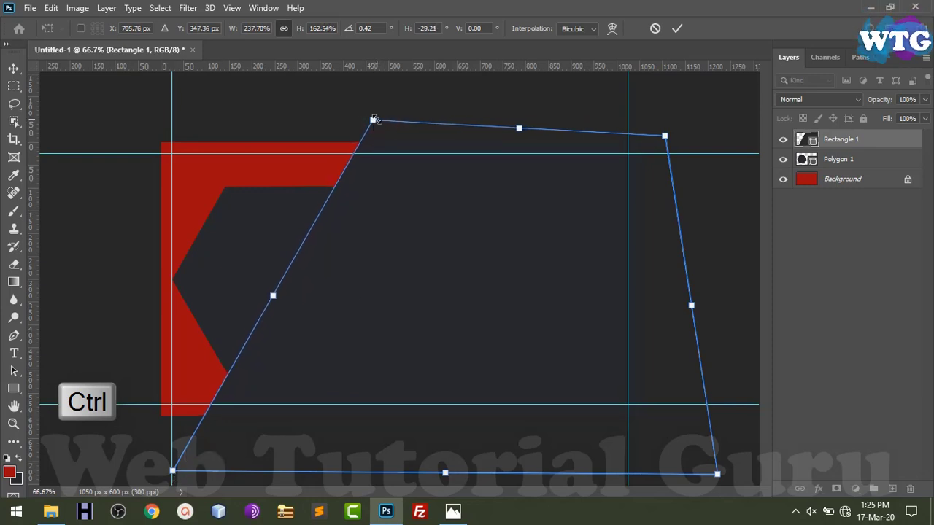
key(Return)
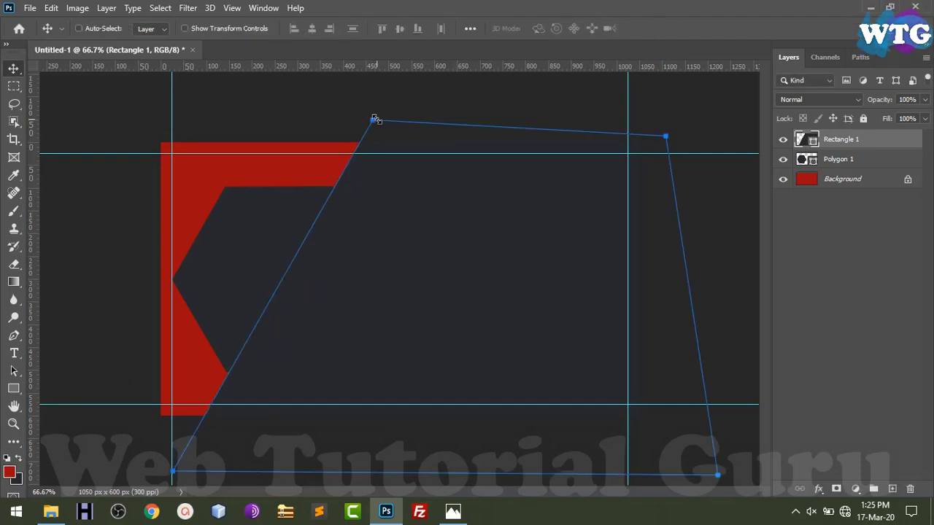
scroll(376, 121, up, 1)
drag(894, 149, 894, 174)
Add a Drop Shadow to Polygon 1: distance 10 px, spread 24%, size 38 px, angle 120°
right_click(887, 140)
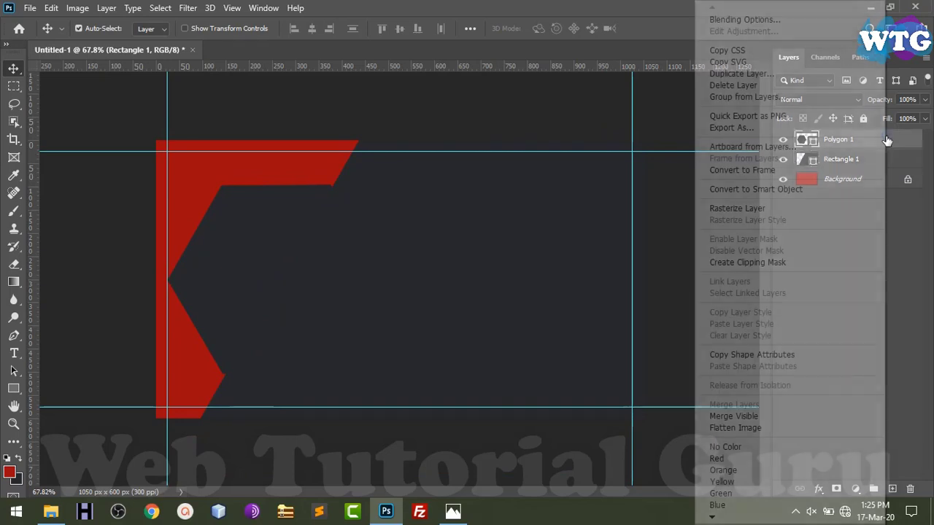
click(748, 20)
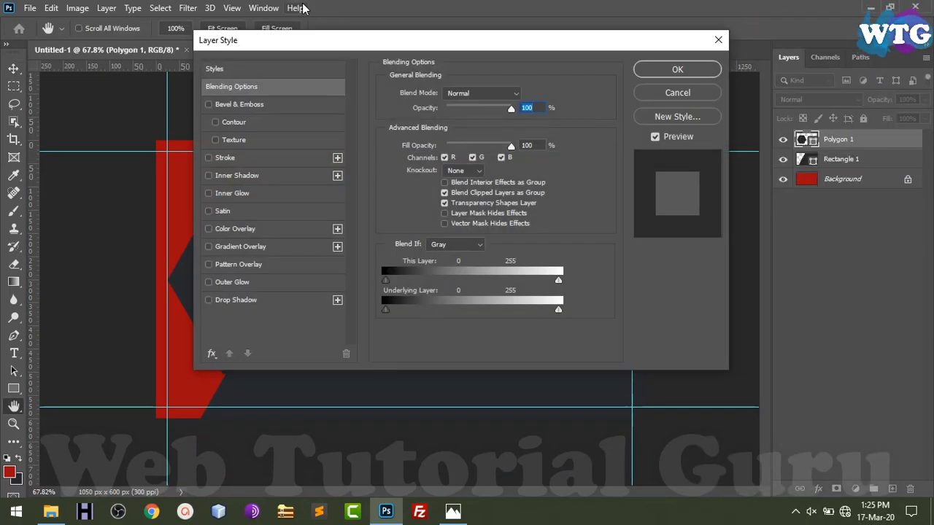
drag(291, 45, 574, 31)
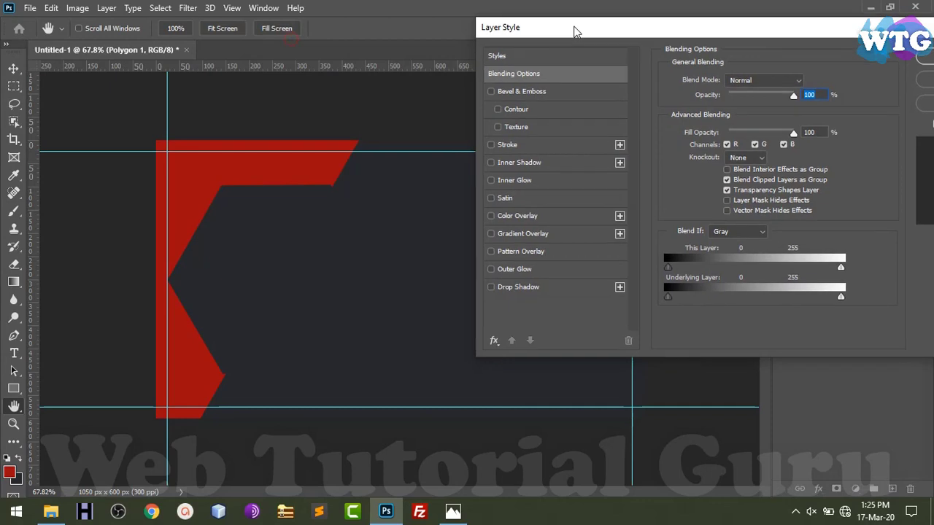
click(512, 289)
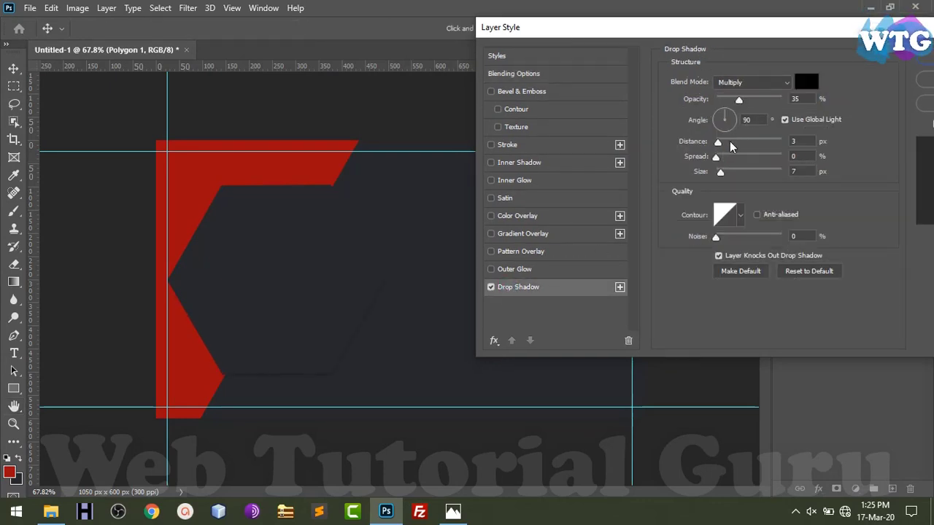
drag(720, 143, 703, 149)
drag(728, 156, 725, 173)
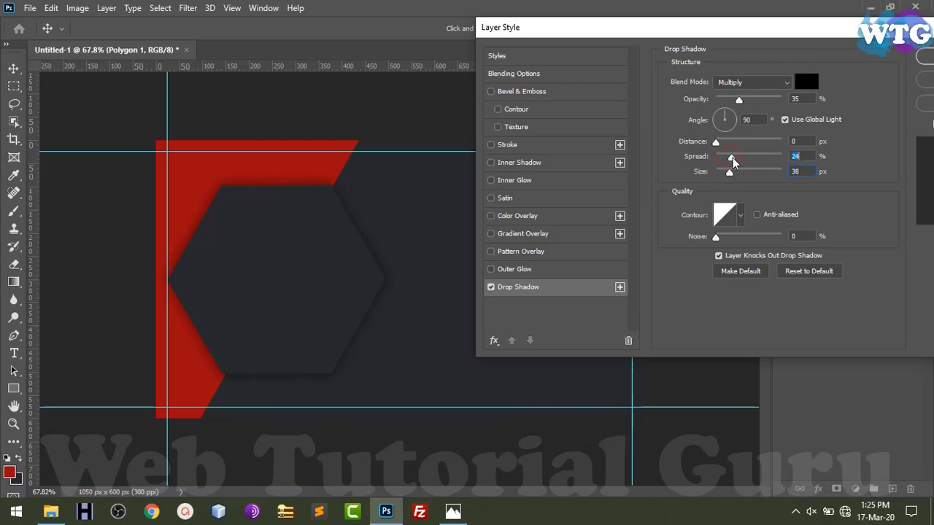
click(715, 123)
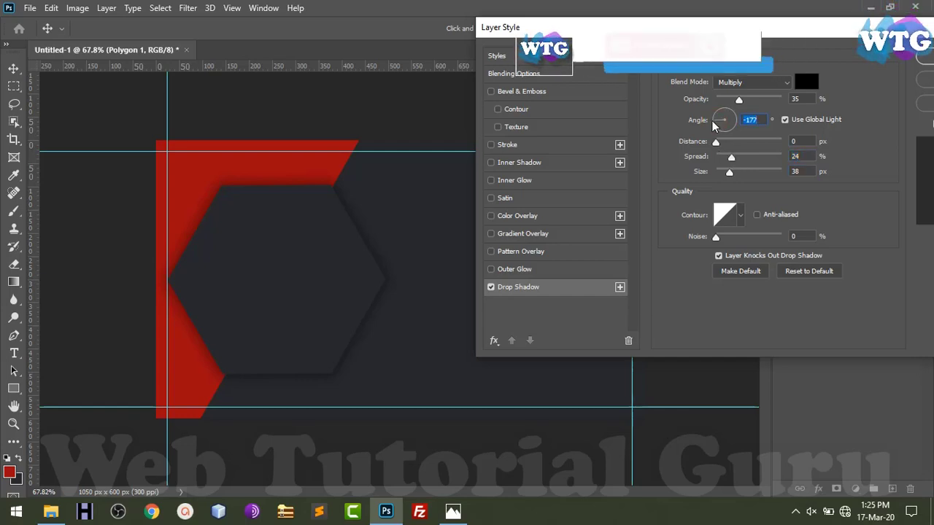
drag(716, 142, 721, 145)
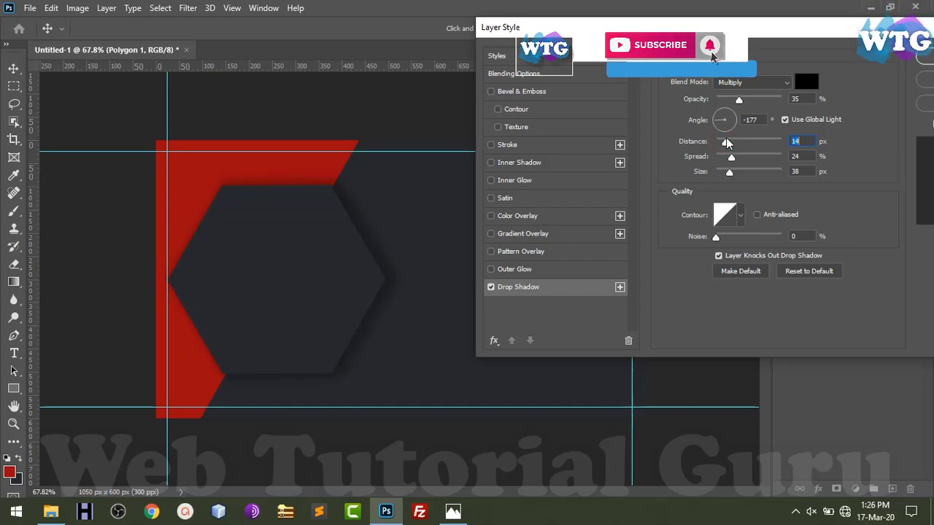
drag(726, 141, 724, 139)
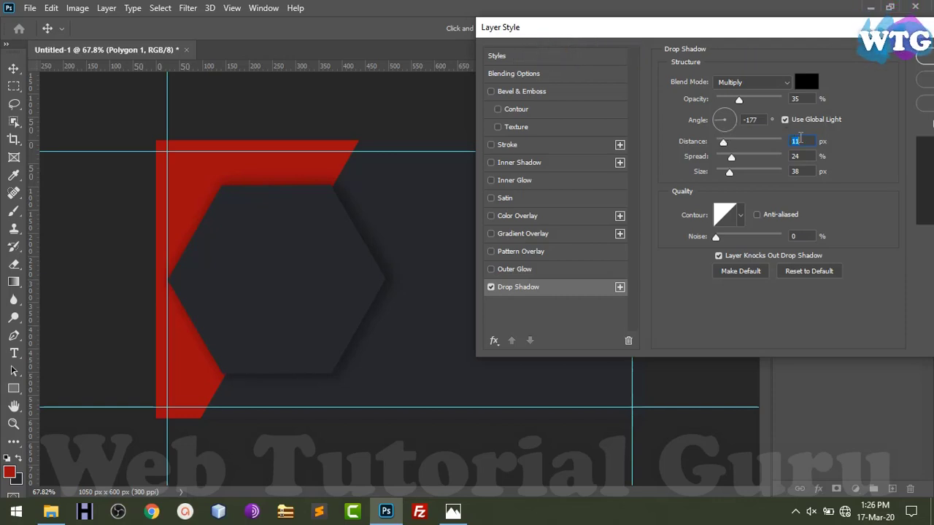
click(718, 111)
text(120)
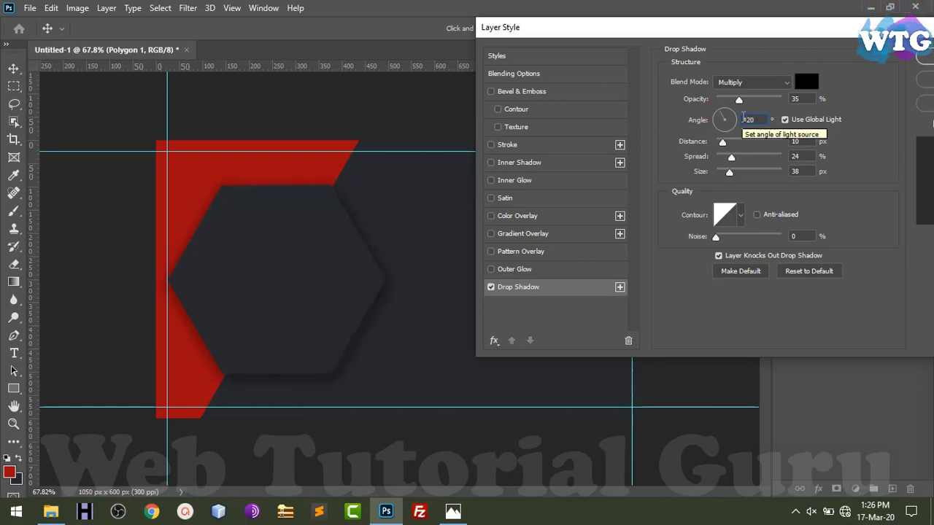
key(Return)
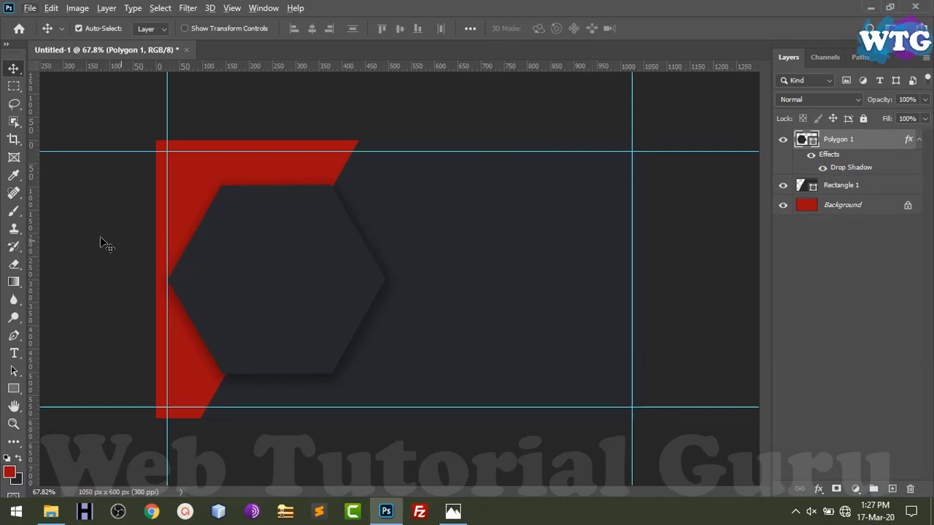
Add the cardholder's name as text, move it onto the hexagon and enlarge it to about 140%
click(14, 353)
click(427, 232)
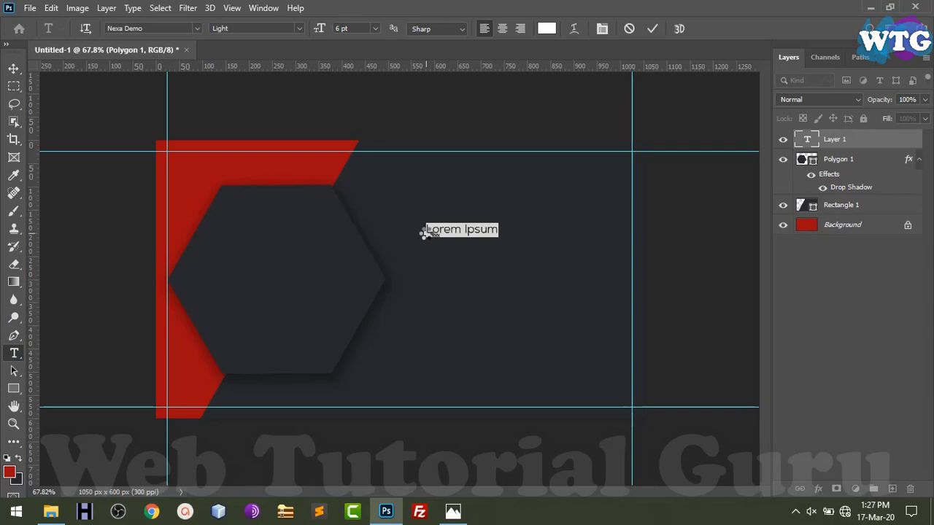
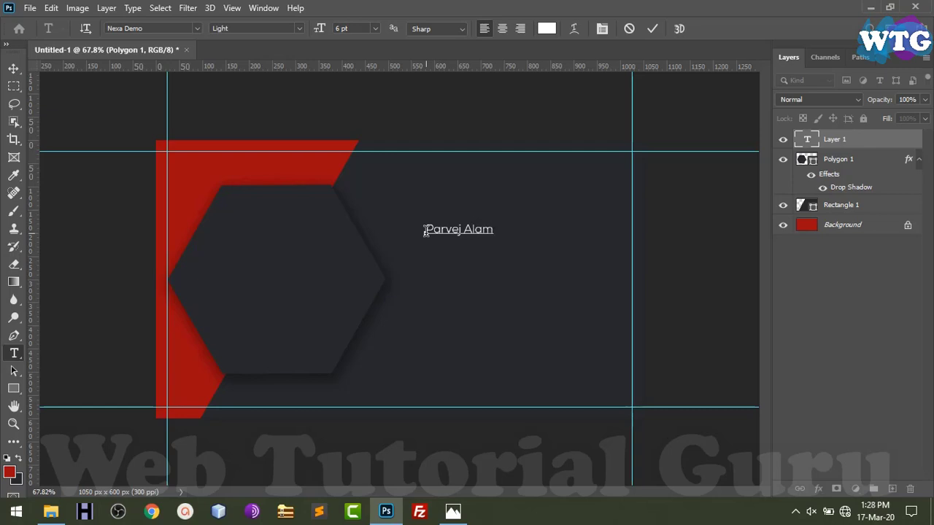
key(Left)
key(ctrl+Left)
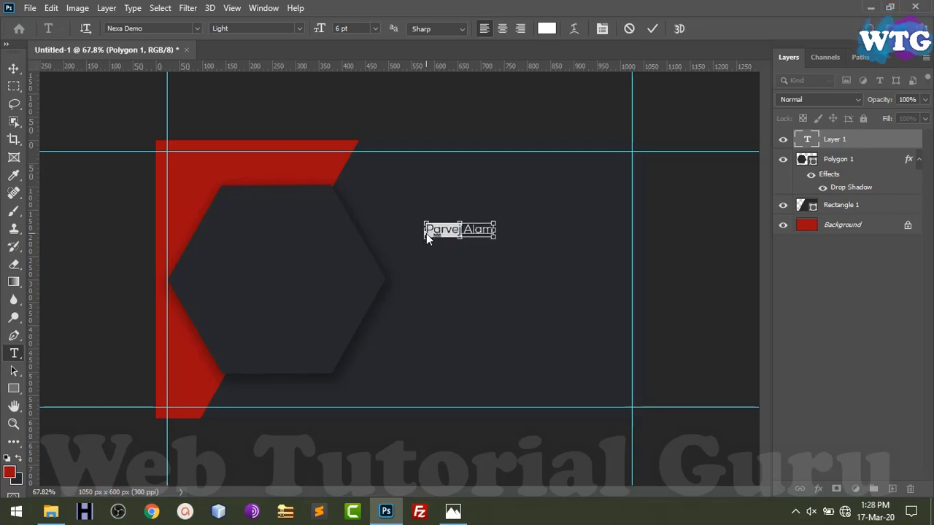
key(ctrl)
click(13, 68)
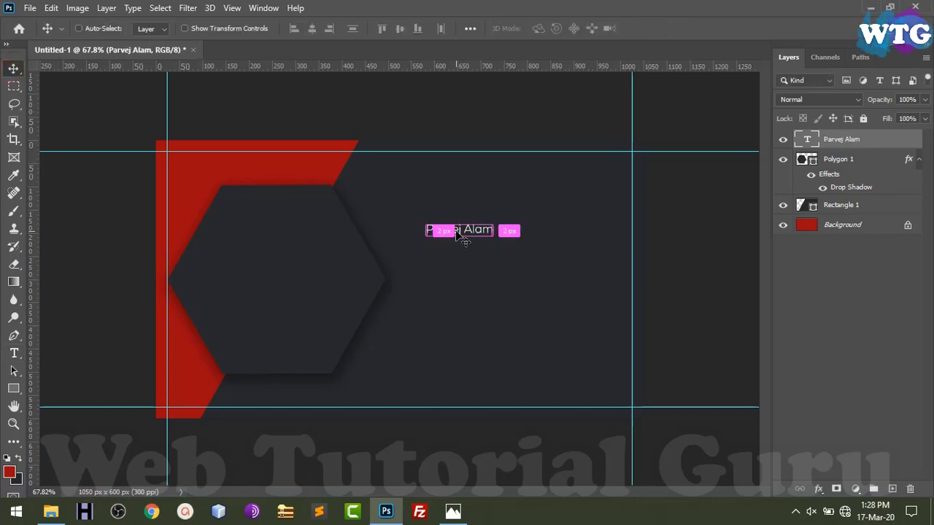
drag(462, 241, 286, 248)
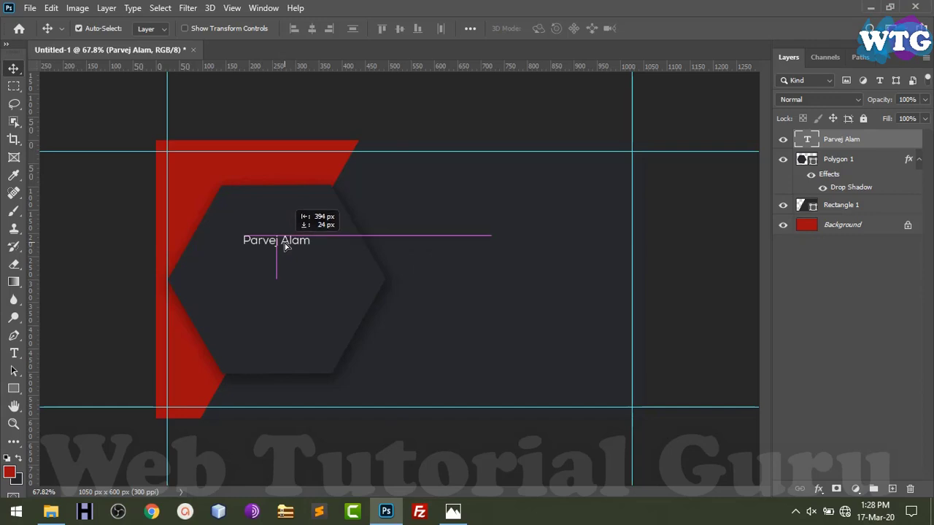
key(ctrl+t)
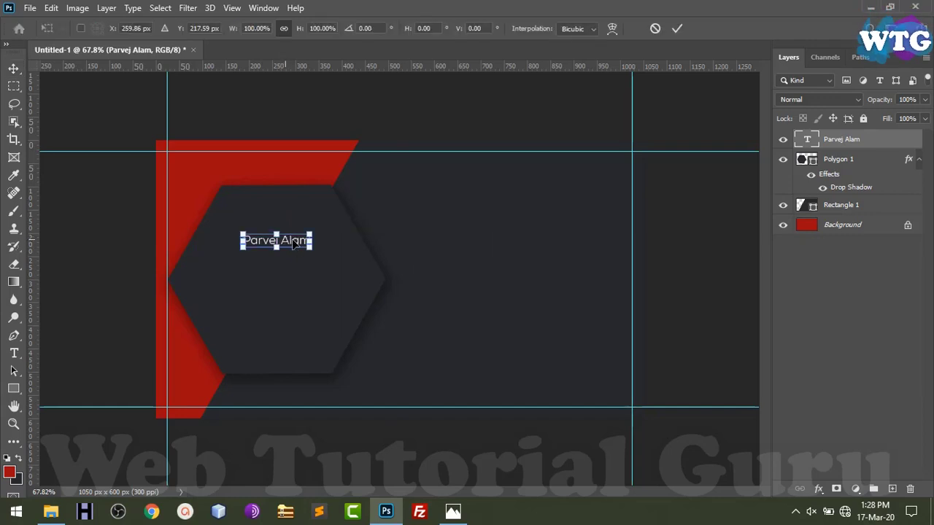
drag(309, 232, 312, 261)
key(Return)
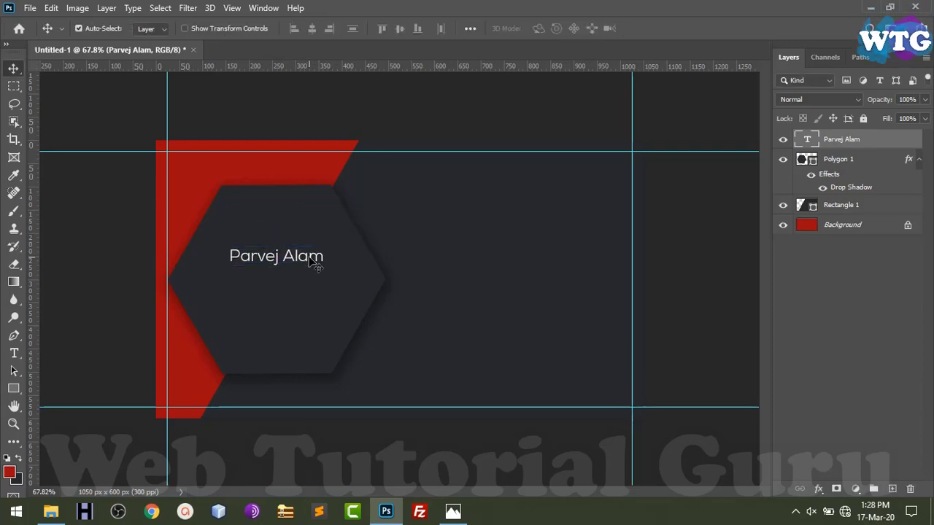
Set the first name in the text to Bold
key(t)
click(280, 255)
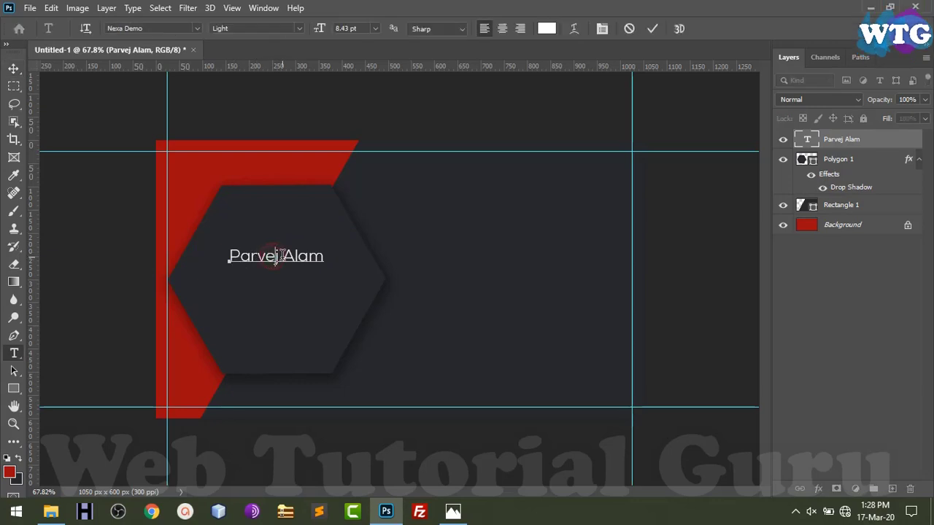
drag(281, 256, 225, 257)
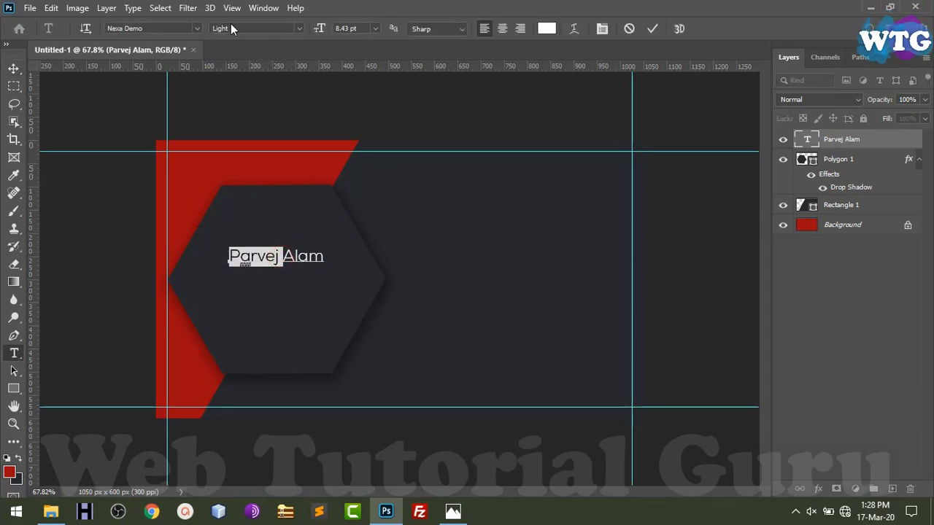
click(299, 29)
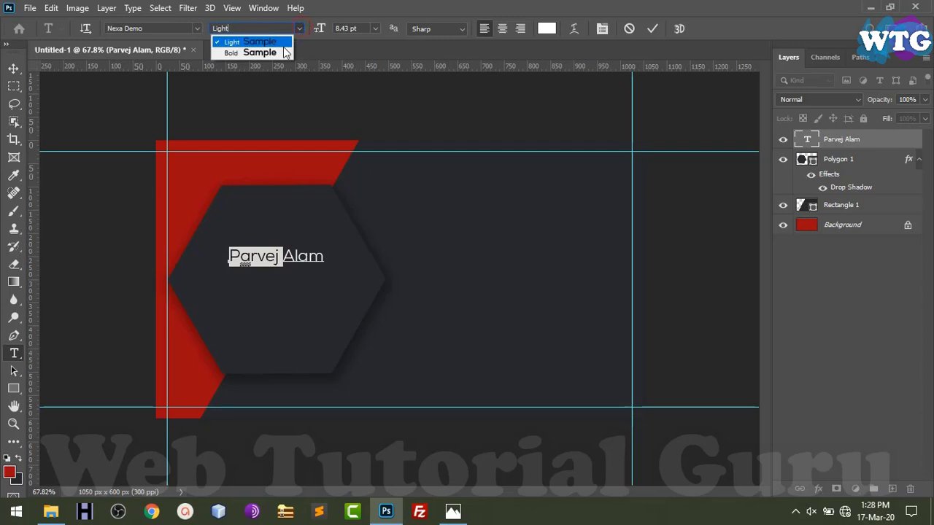
click(285, 52)
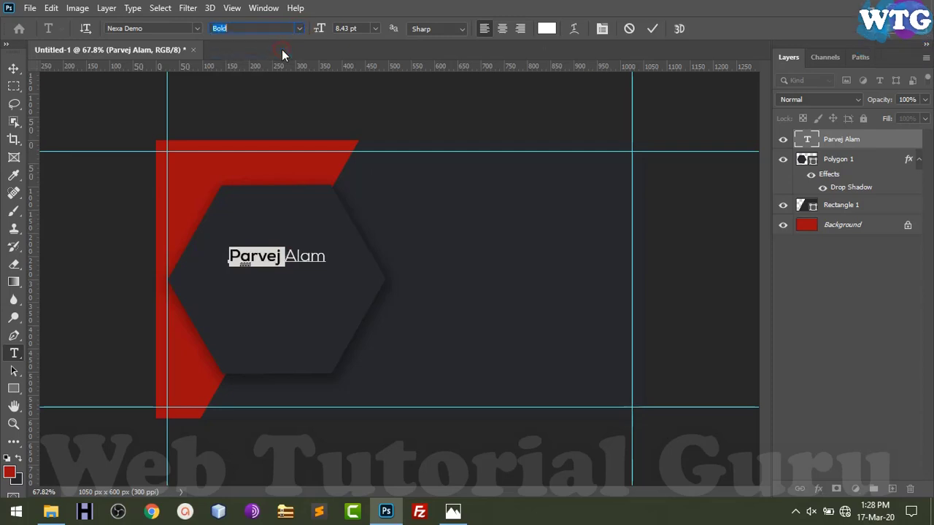
click(10, 69)
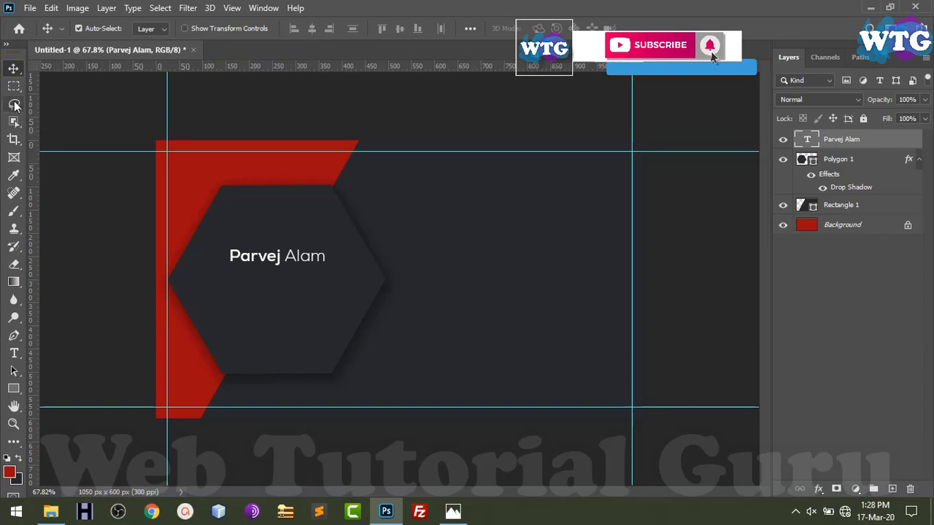
Draw a thin black 256 × 4 px bar, Rectangle 2, beneath the name
right_click(18, 397)
click(60, 389)
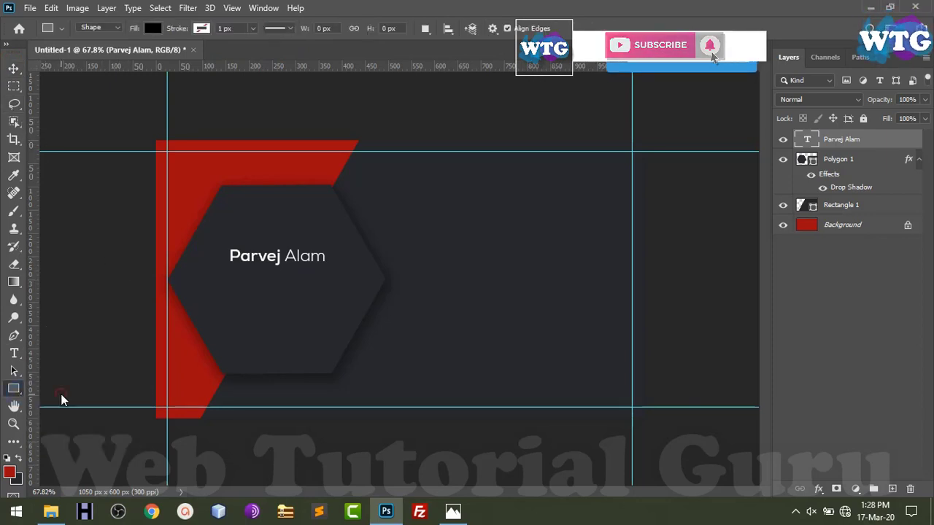
drag(223, 290, 341, 288)
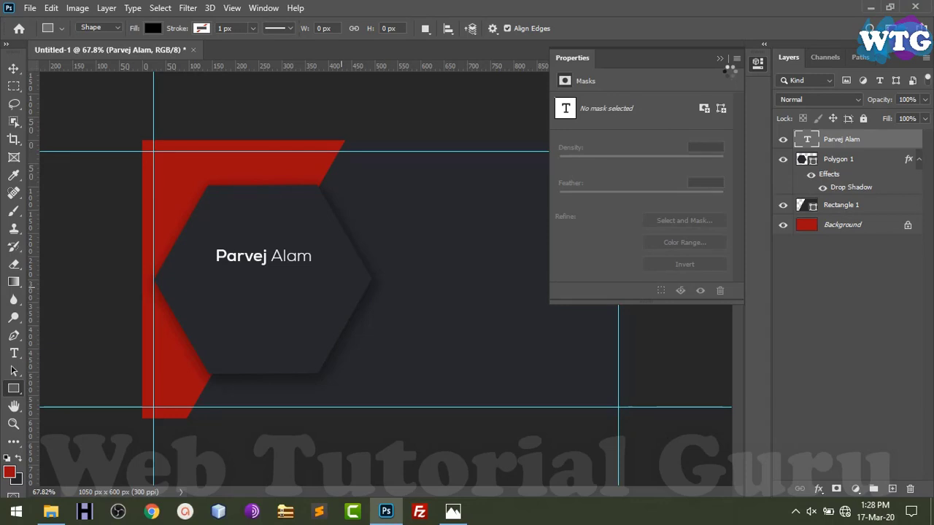
click(721, 62)
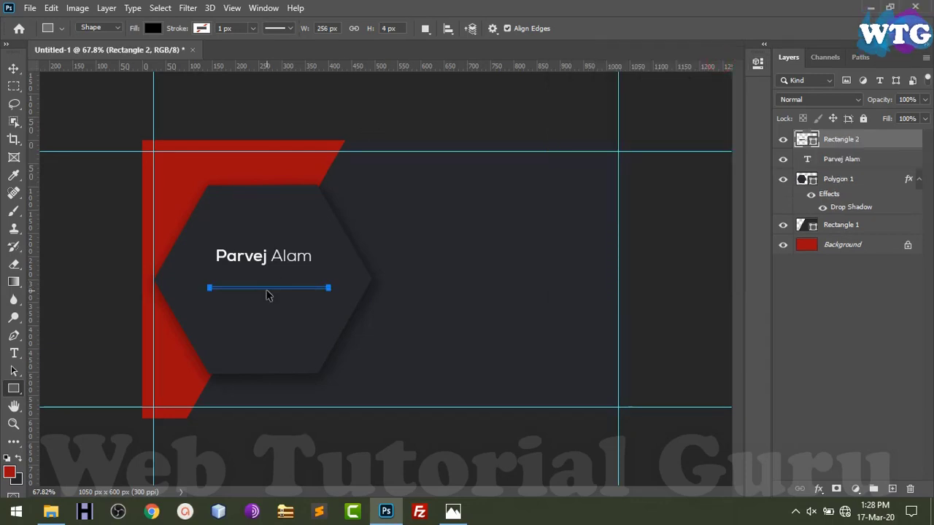
key(ctrl+plus)
key(ctrl+plus)
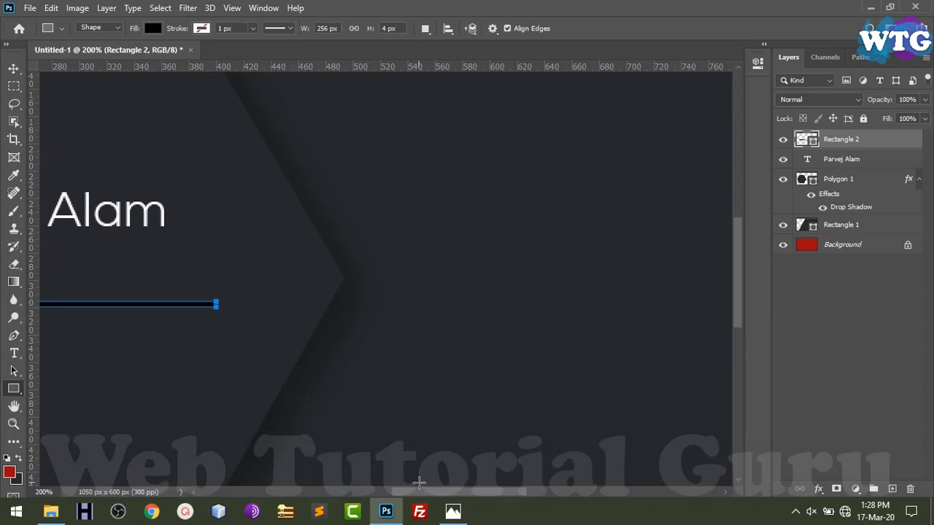
drag(428, 494, 346, 496)
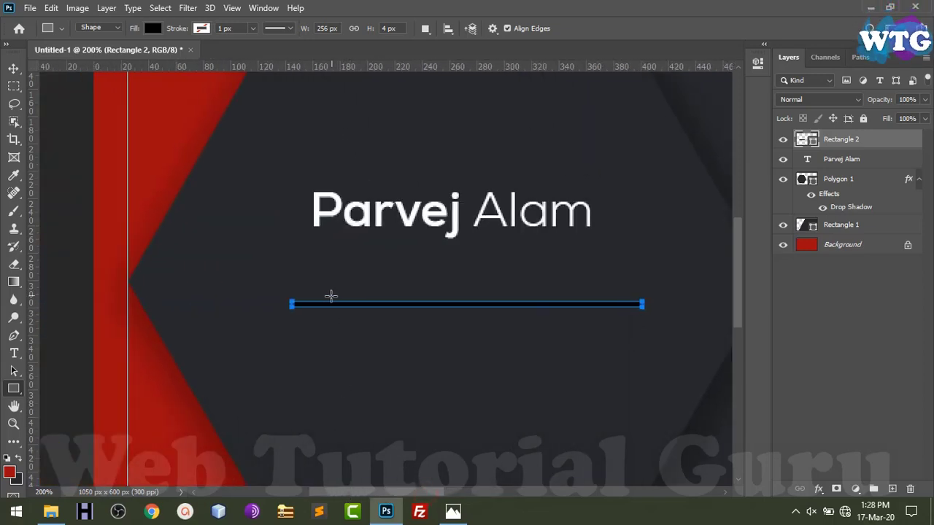
click(13, 68)
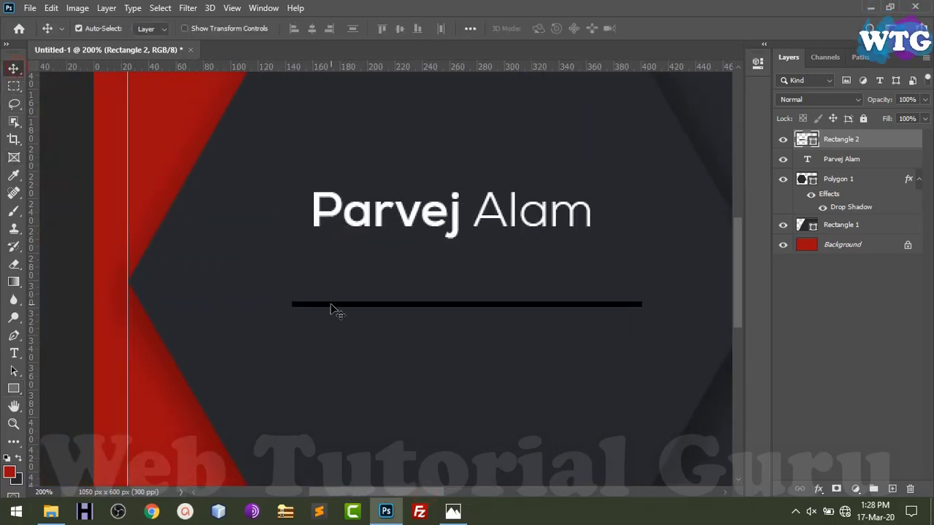
Fill the bar under the name with grey #96989a and duplicate its layer
click(17, 480)
click(296, 144)
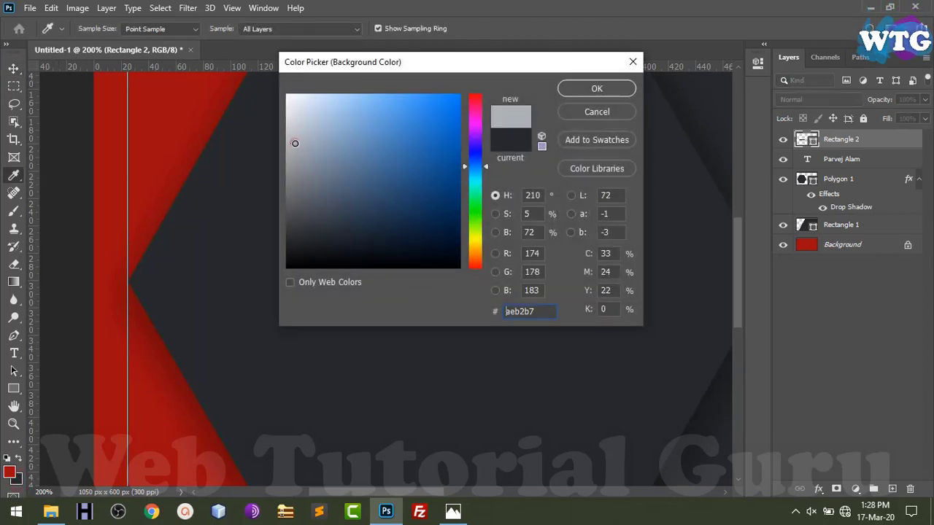
click(292, 148)
drag(292, 147, 294, 154)
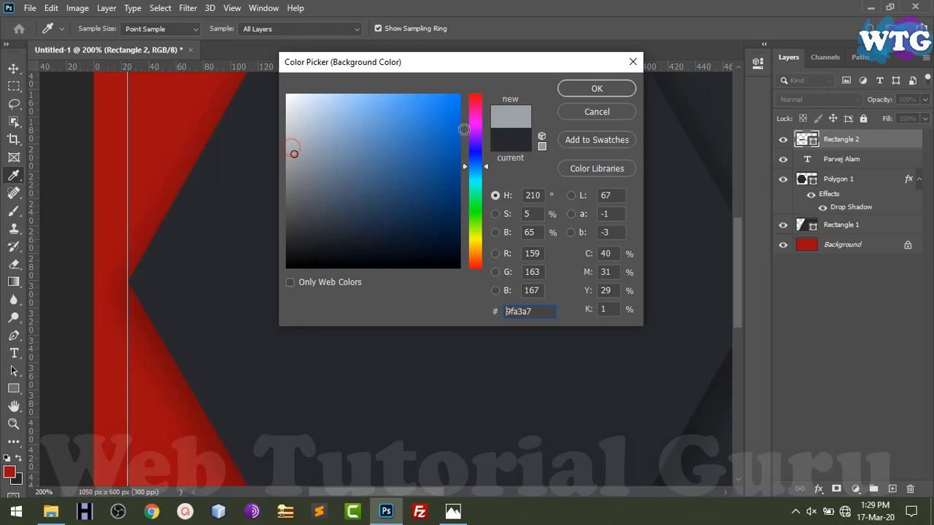
click(576, 112)
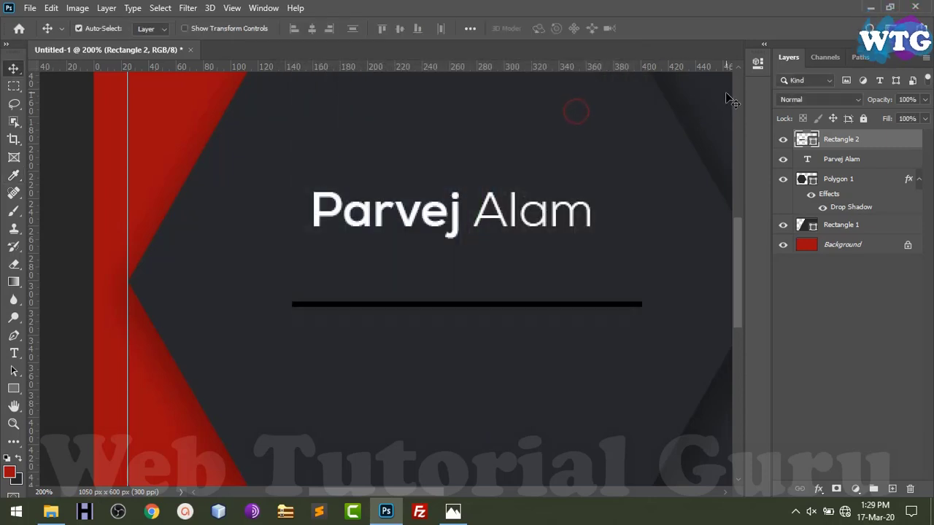
click(20, 480)
click(290, 163)
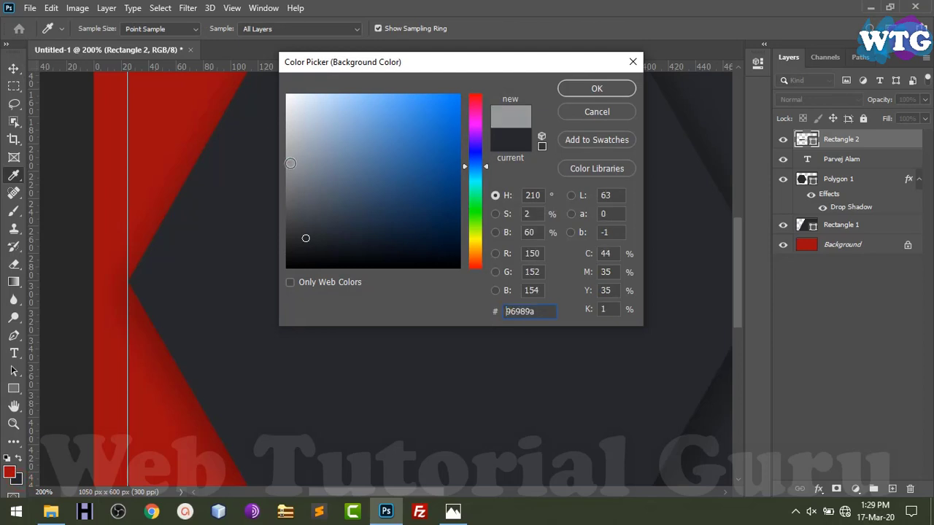
click(574, 88)
key(ctrl+BackSpace)
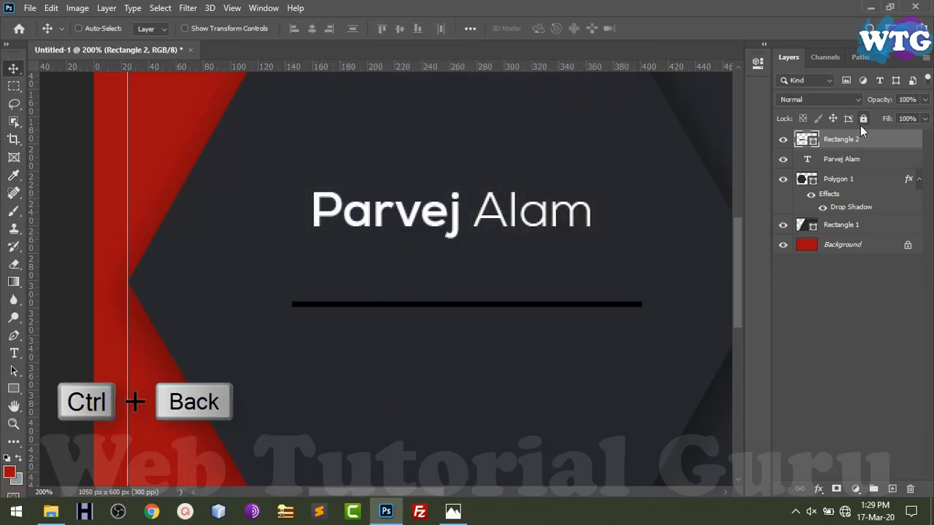
key(ctrl+BackSpace)
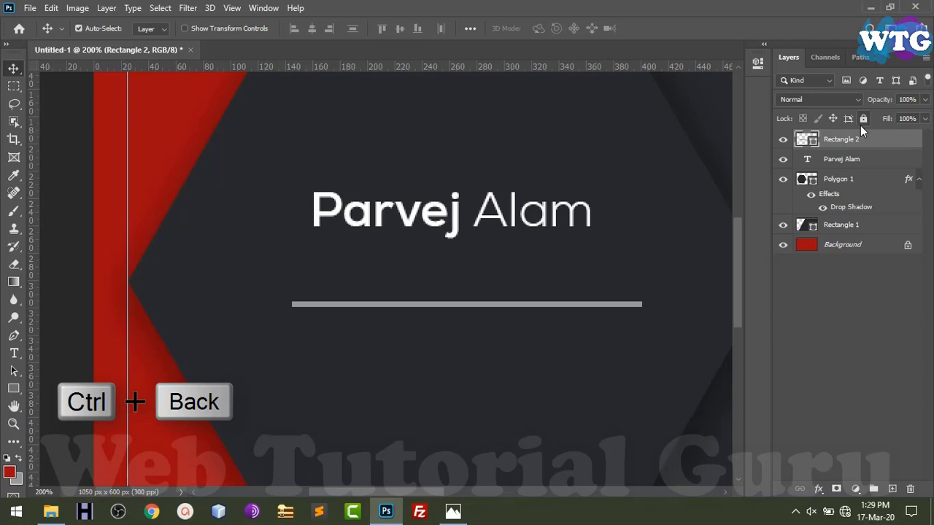
click(519, 306)
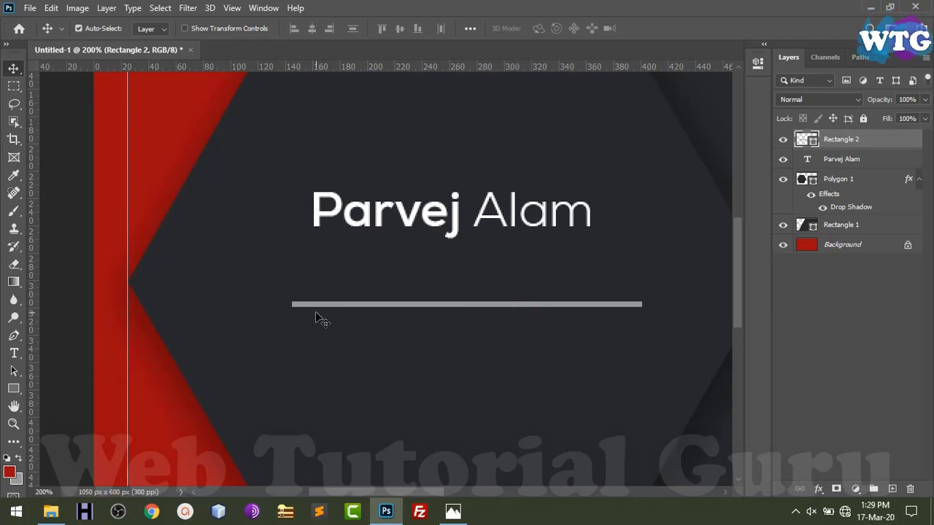
key(ctrl+j)
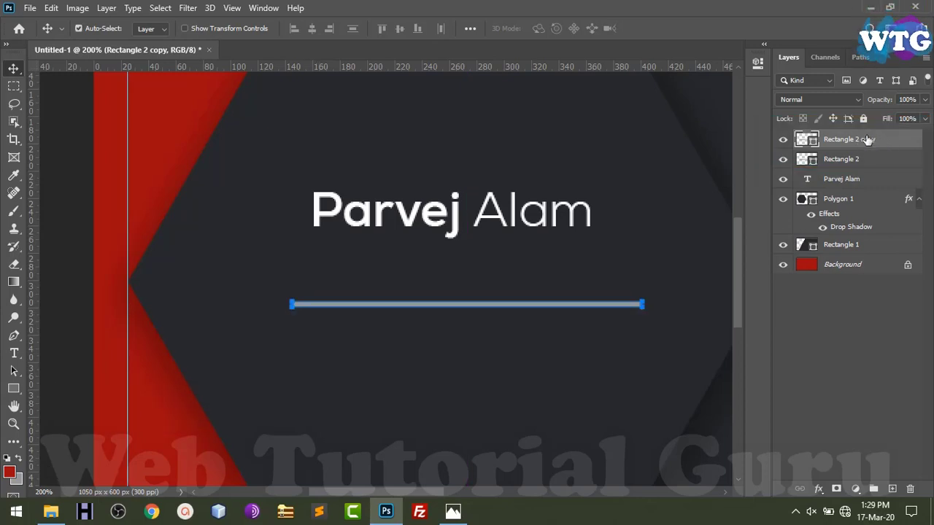
Fill the duplicate bar red, move it beneath the grey bar, and shift it left as a short accent
key(alt+BackSpace)
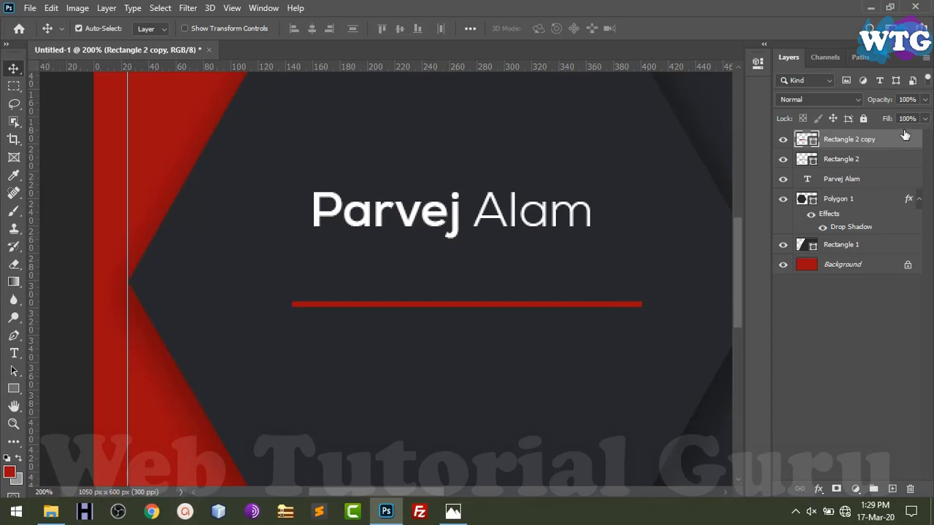
drag(851, 139, 904, 165)
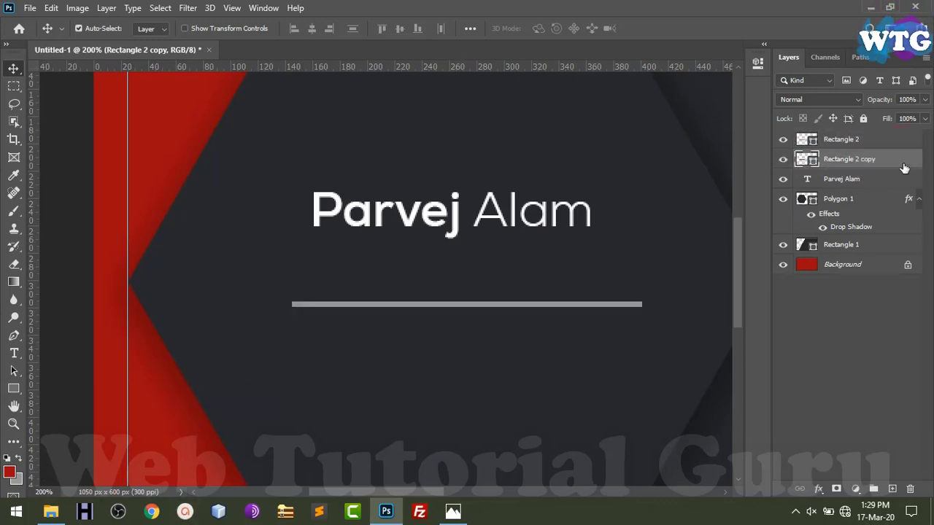
key(shift+Left)
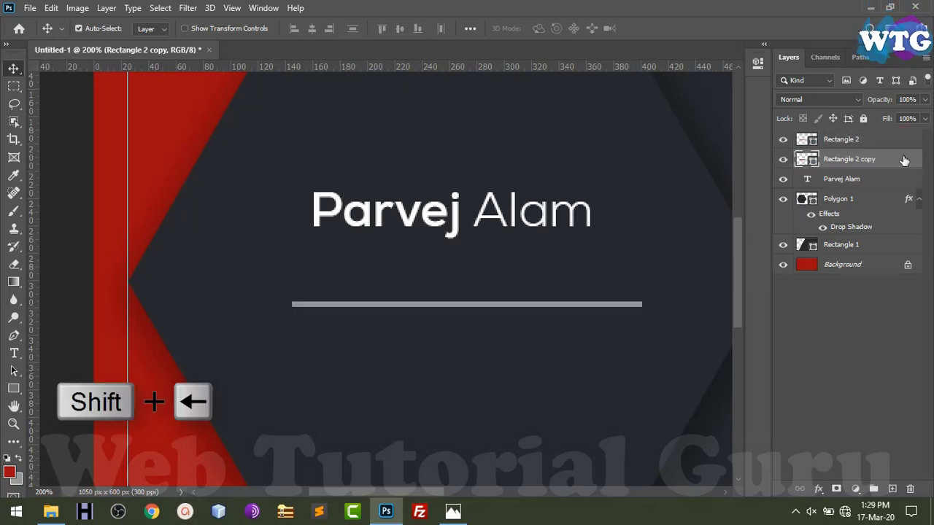
key(shift+Left)
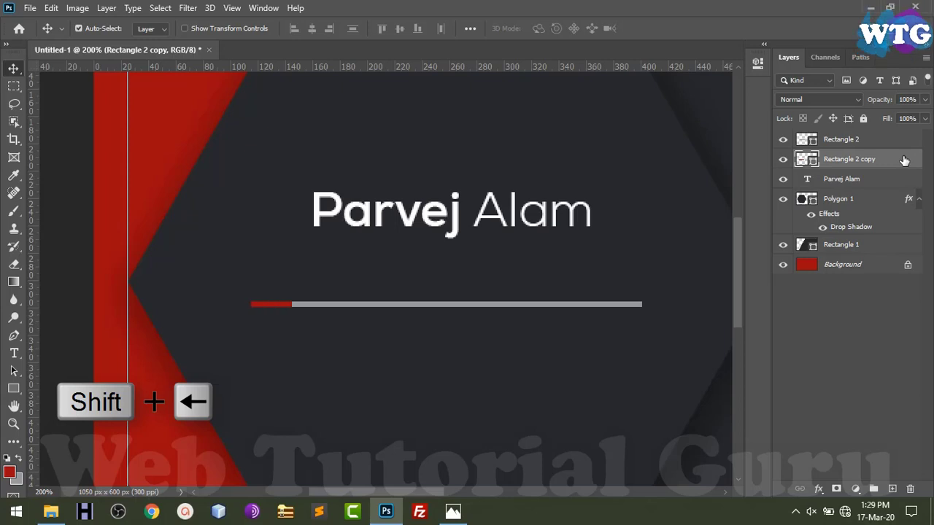
key(ctrl+0)
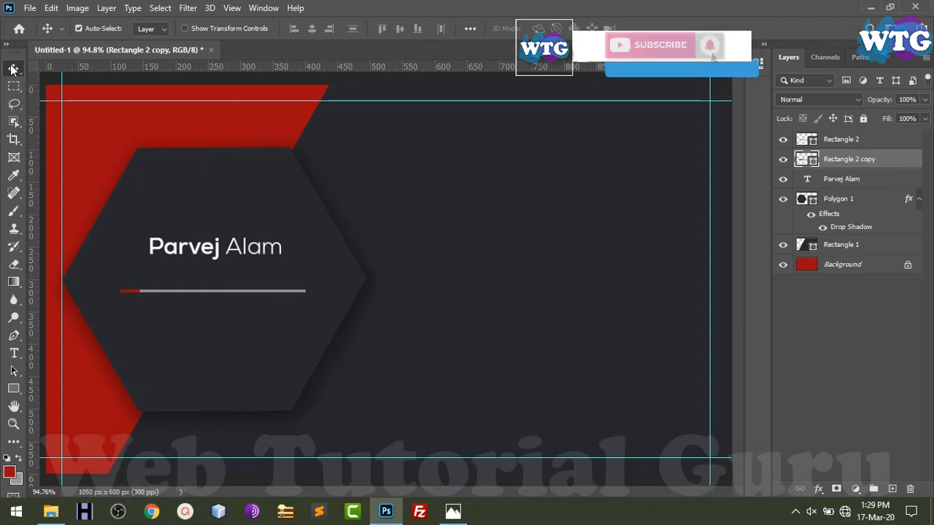
Add a 'Founder' text line in Light weight and move it under the name in the hexagon
key(t)
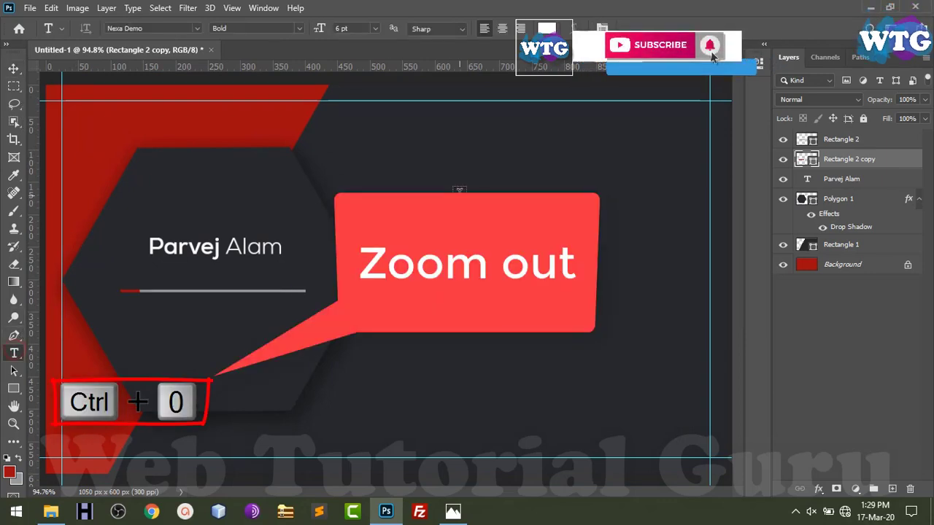
click(461, 189)
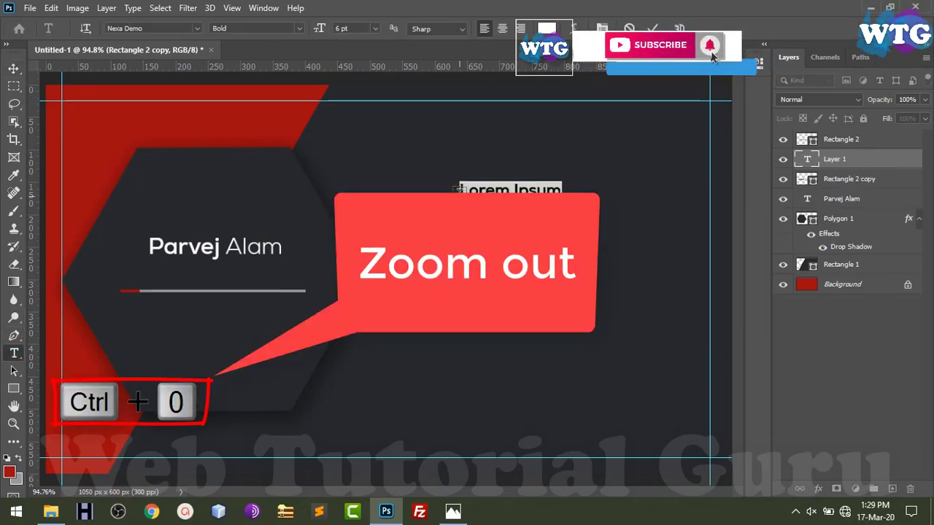
text(W)
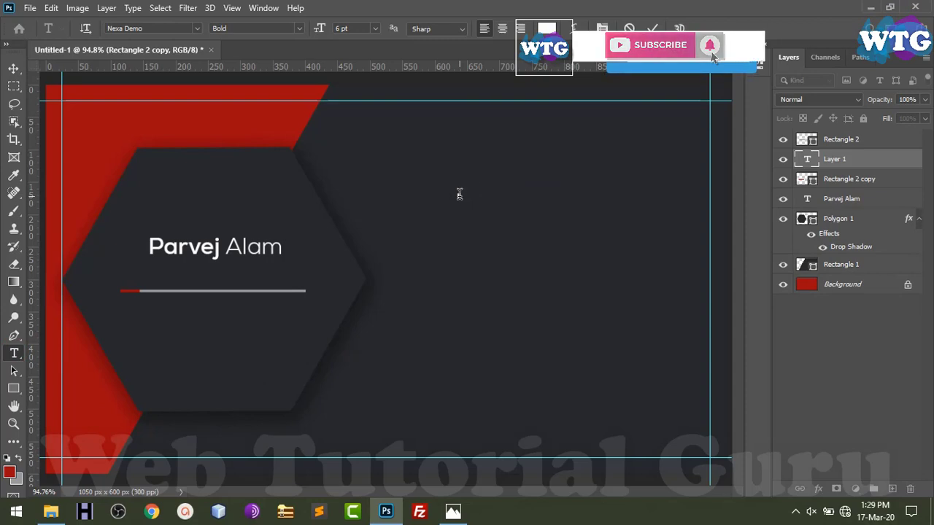
text(Founder)
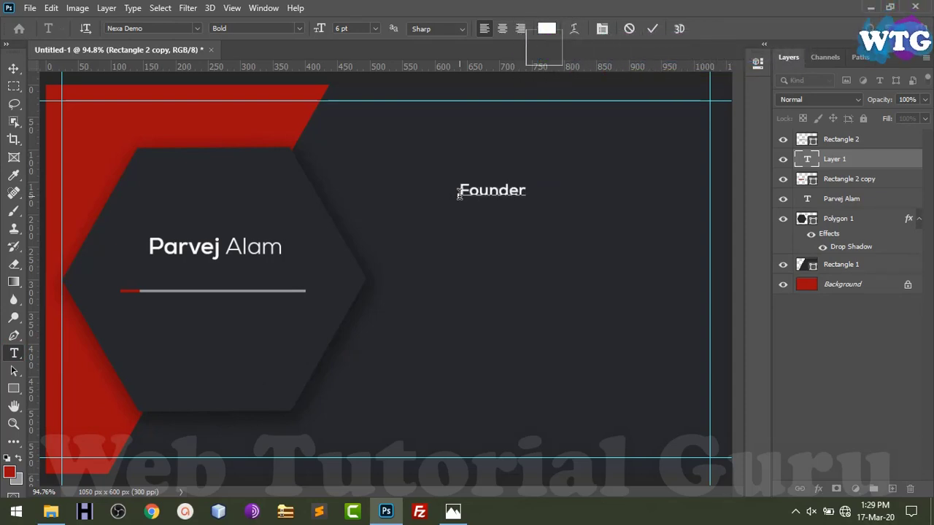
key(ctrl+a)
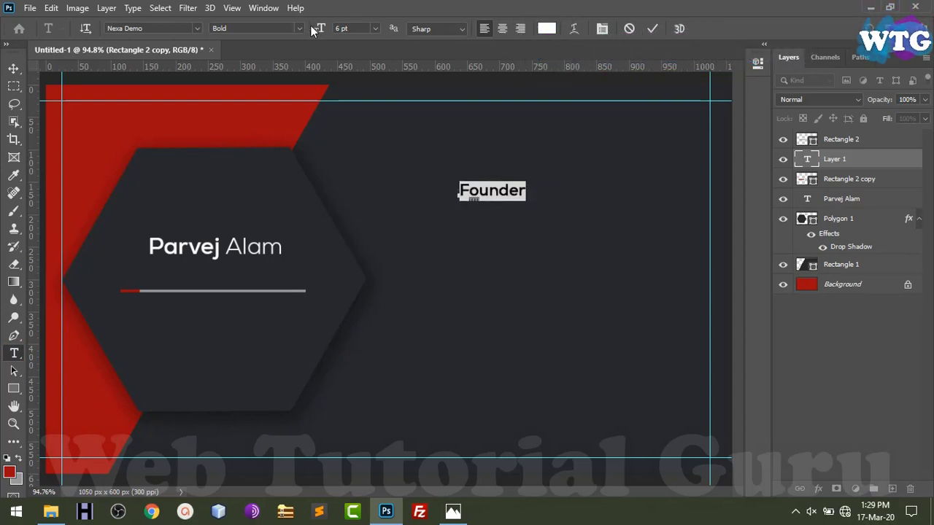
click(299, 29)
click(245, 40)
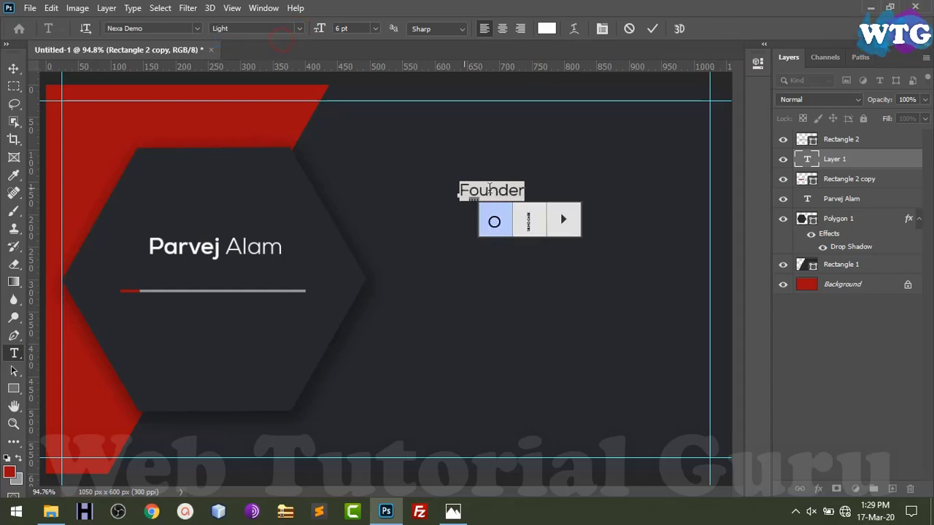
click(14, 68)
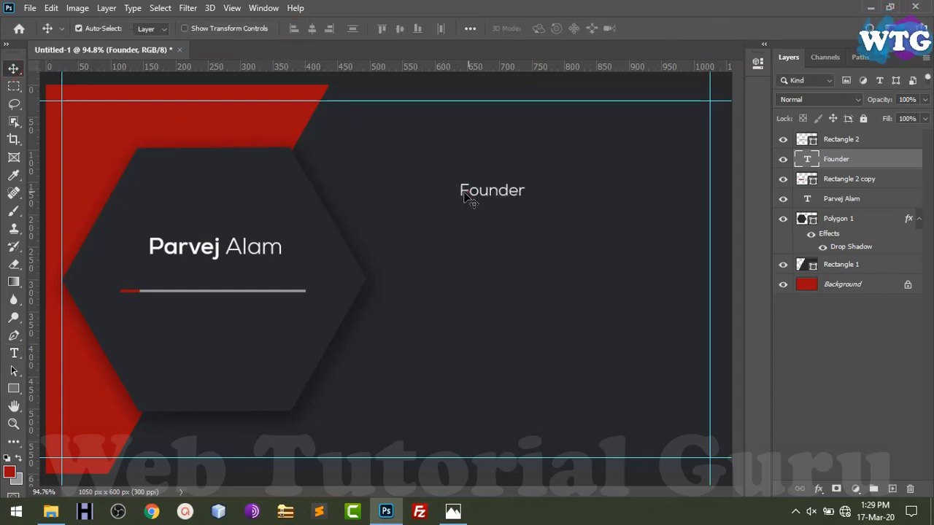
drag(465, 197, 187, 282)
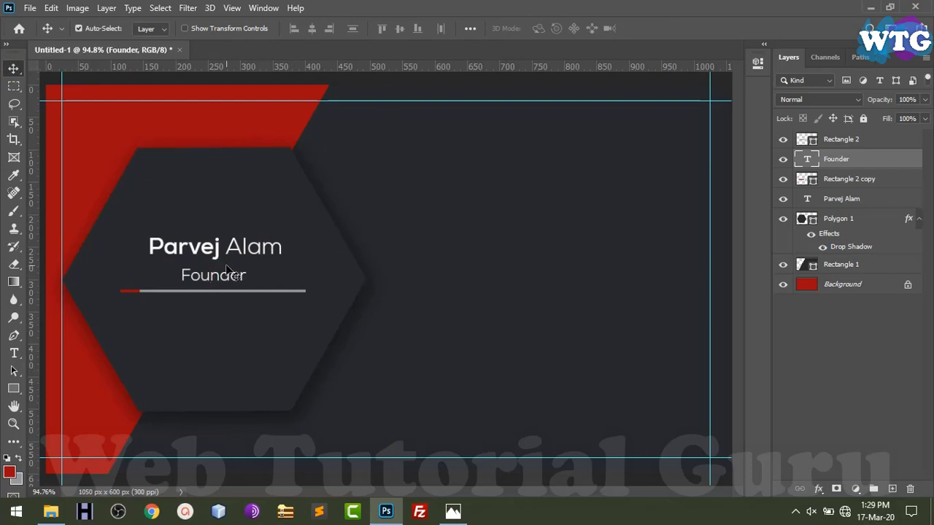
Wrap the title in parentheses as '(Founder)' and shrink it to 5 pt
key(t)
double_click(205, 280)
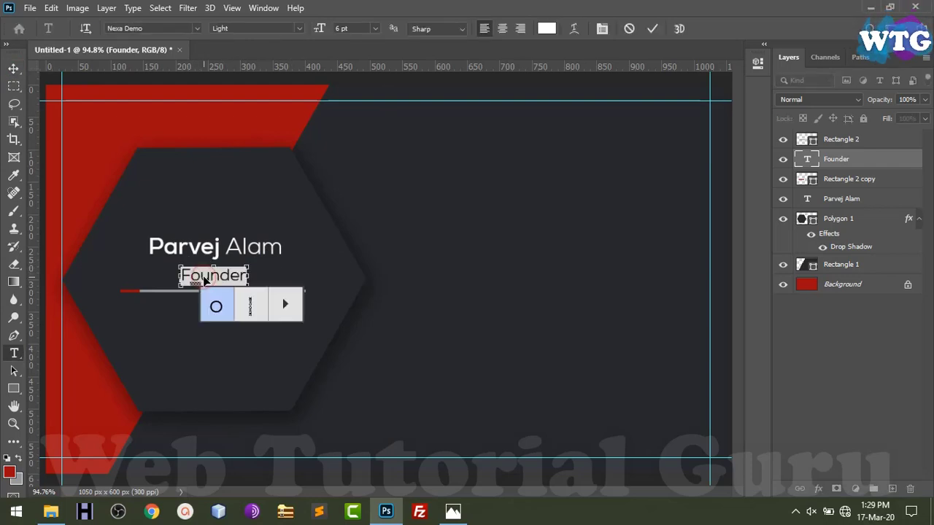
click(205, 279)
key(ctrl+Right)
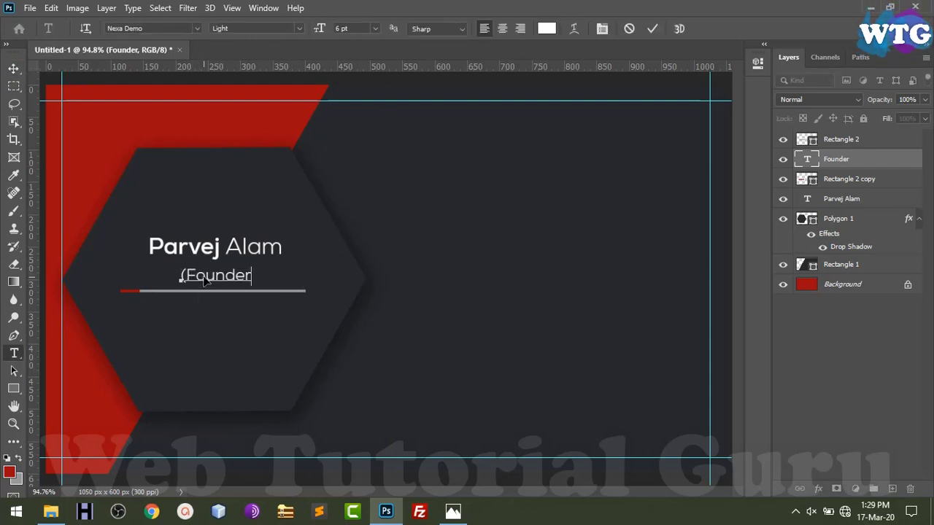
click(12, 69)
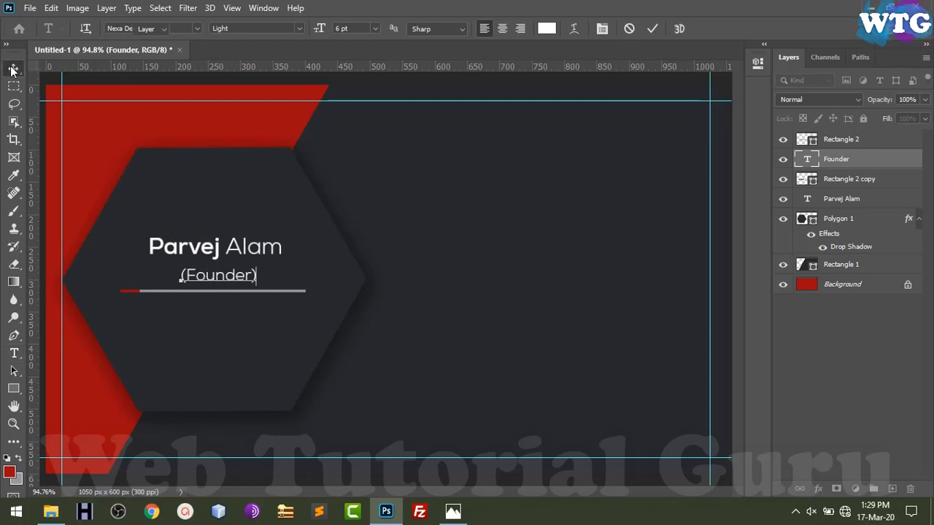
double_click(219, 281)
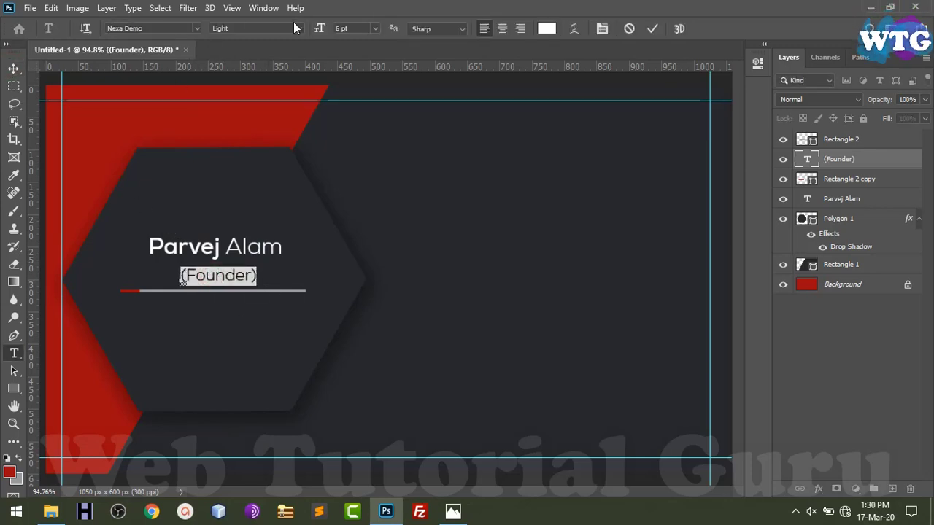
key(Return)
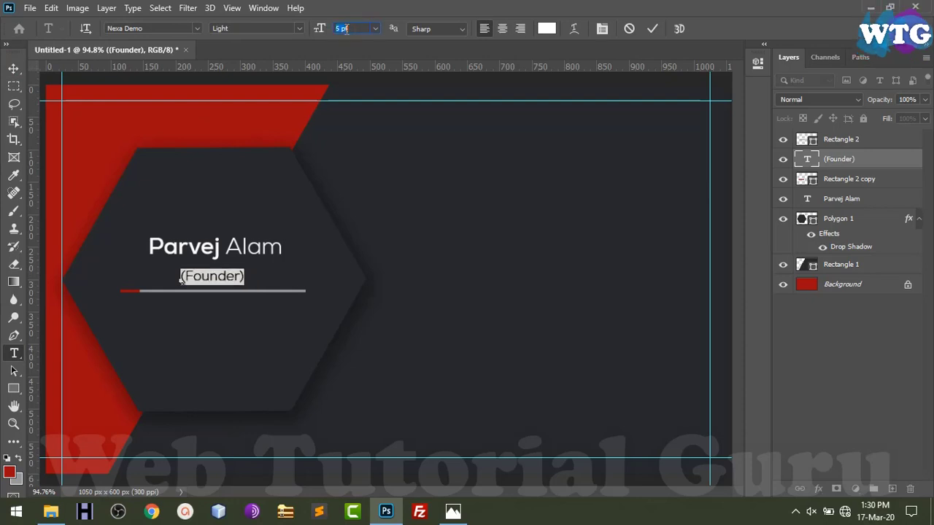
click(18, 68)
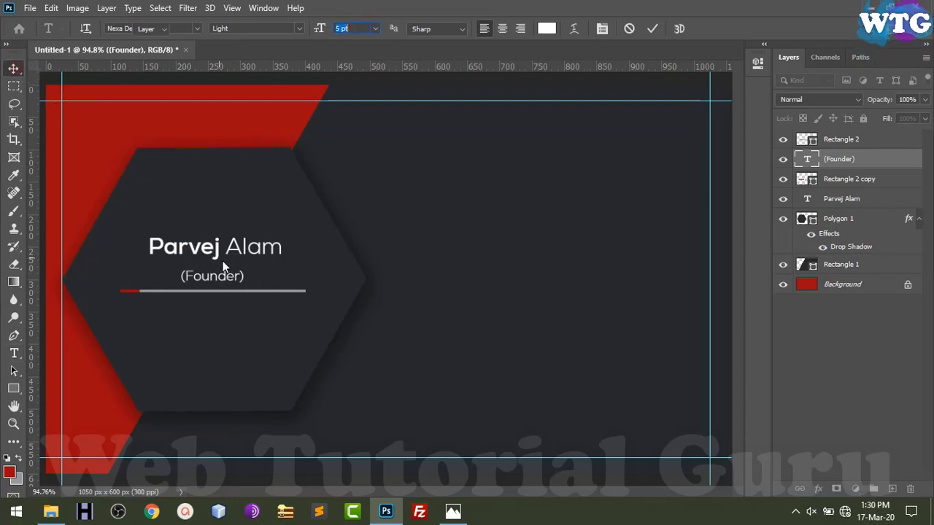
click(227, 301)
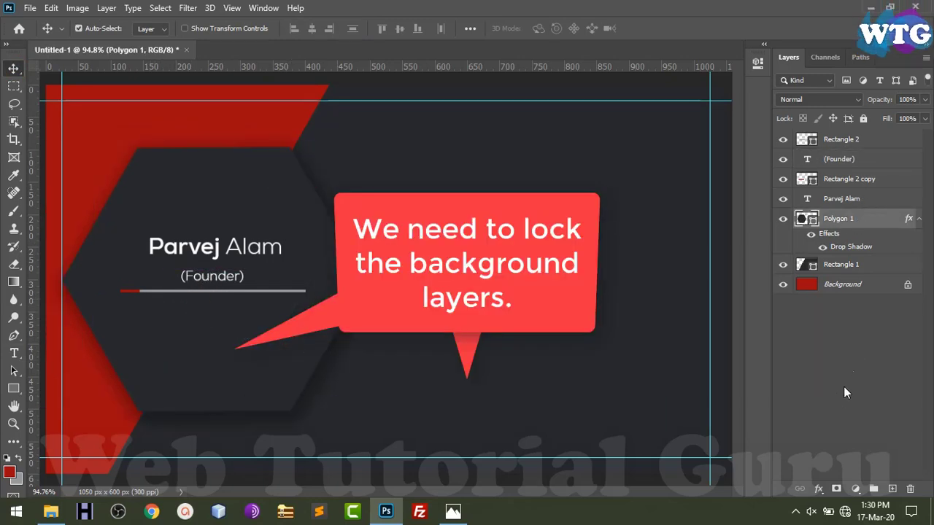
Lock the hexagon and red corner shape layers completely
click(863, 120)
drag(251, 359, 262, 354)
key(ctrl+z)
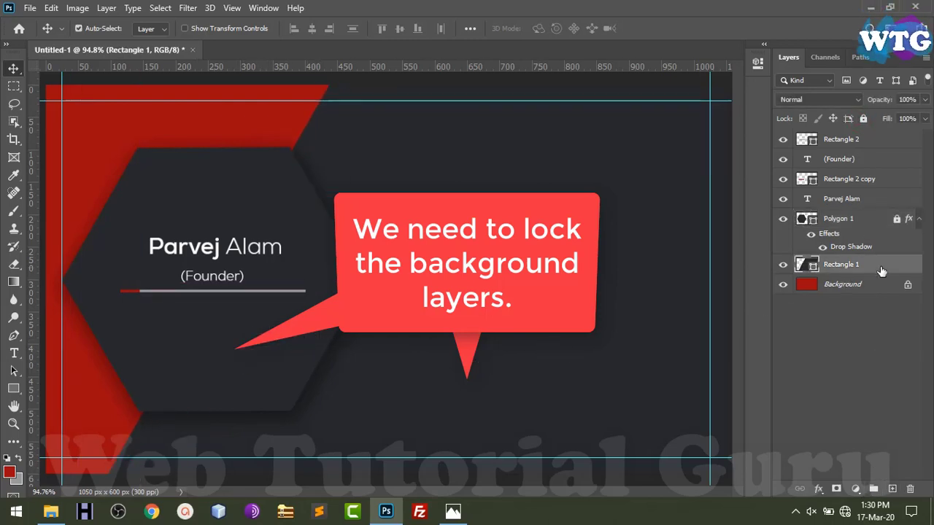
click(863, 119)
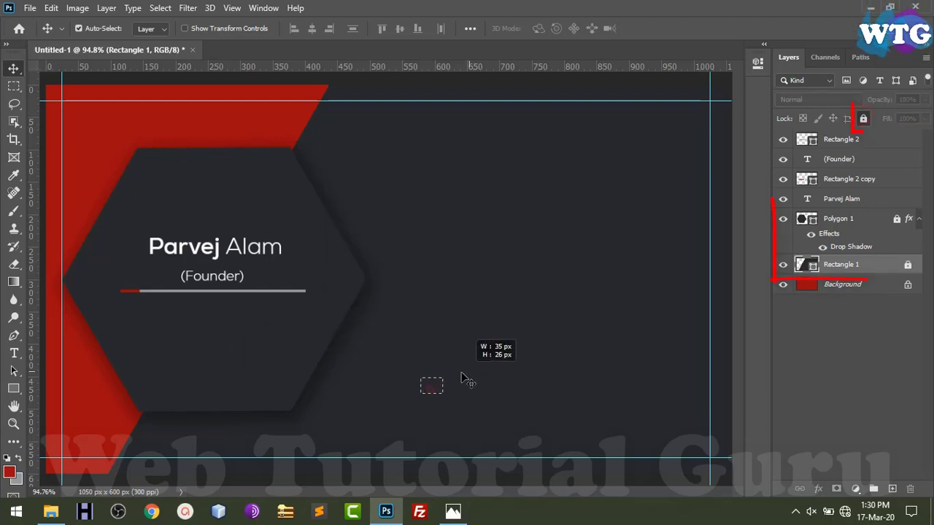
click(235, 140)
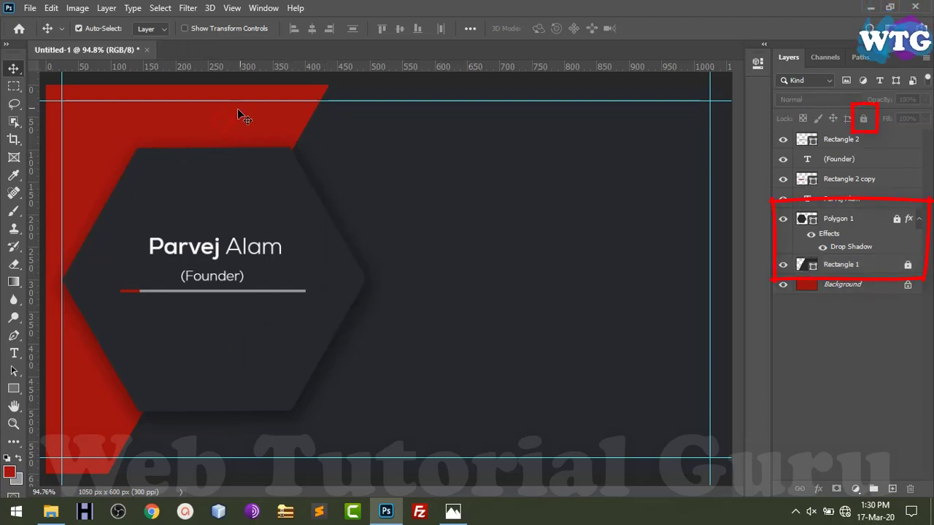
Group the two border line layers into a group named 'border'
drag(885, 179, 872, 155)
ctrl+click(872, 140)
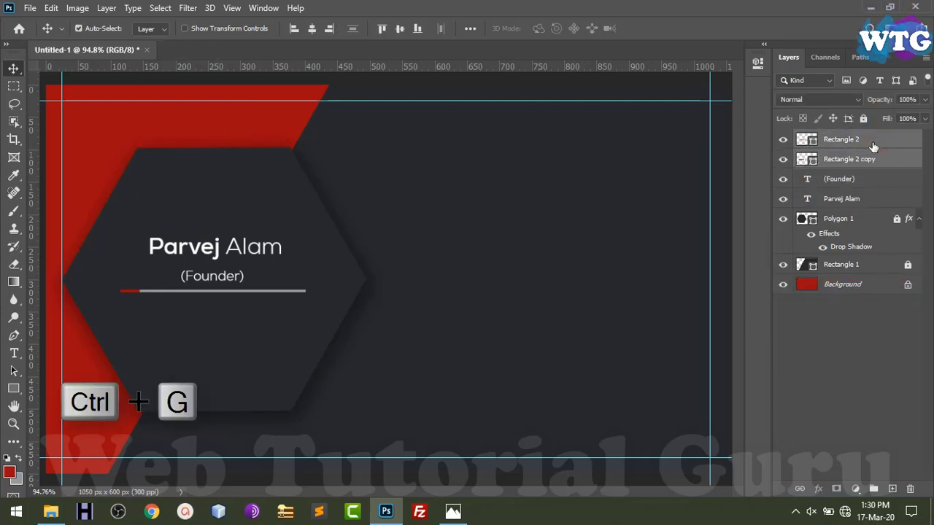
key(ctrl+g)
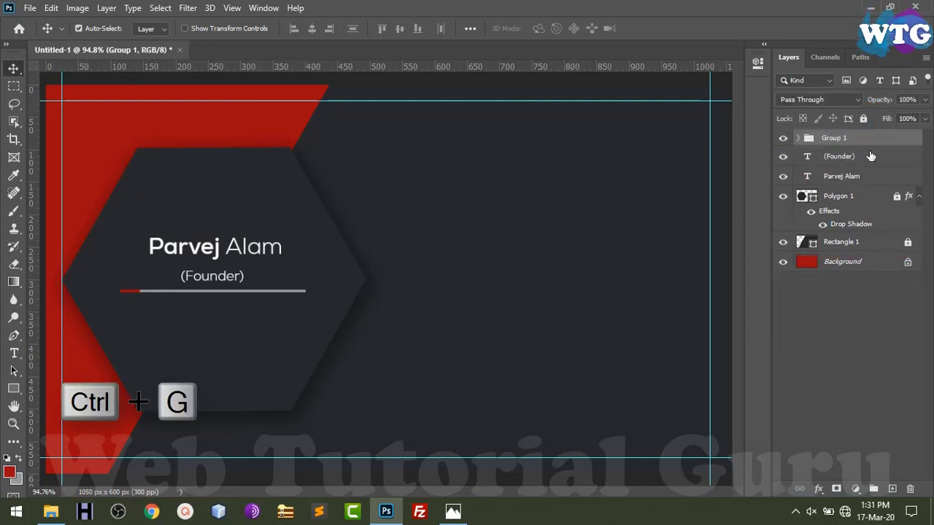
double_click(834, 138)
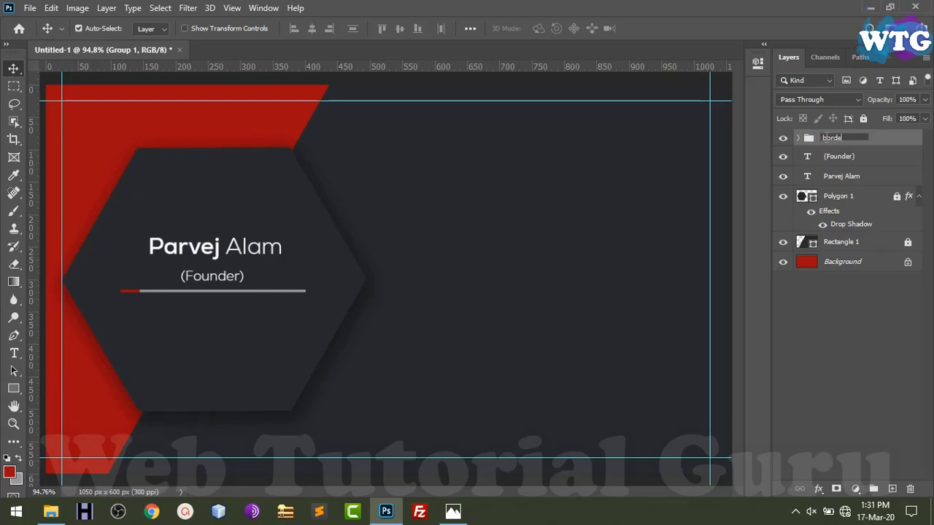
key(Return)
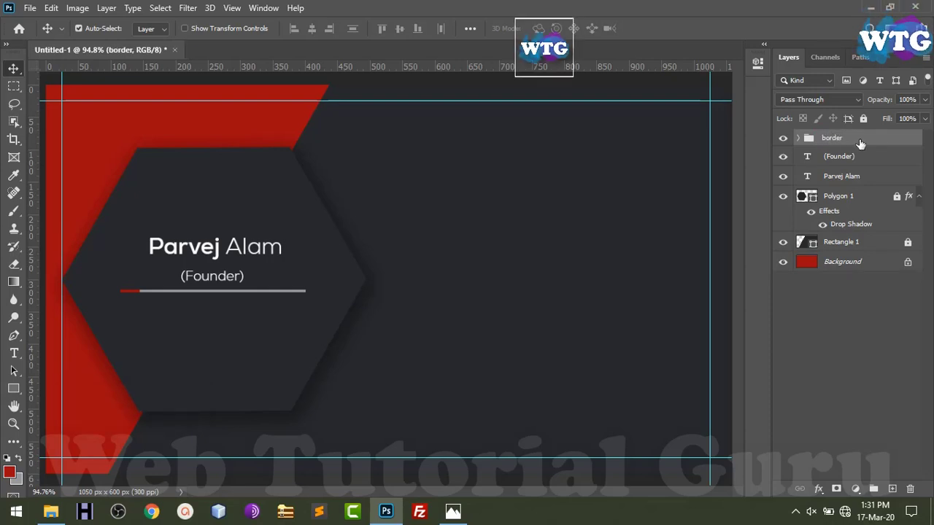
key(shift+Down)
key(shift+Down)
key(shift+Down)
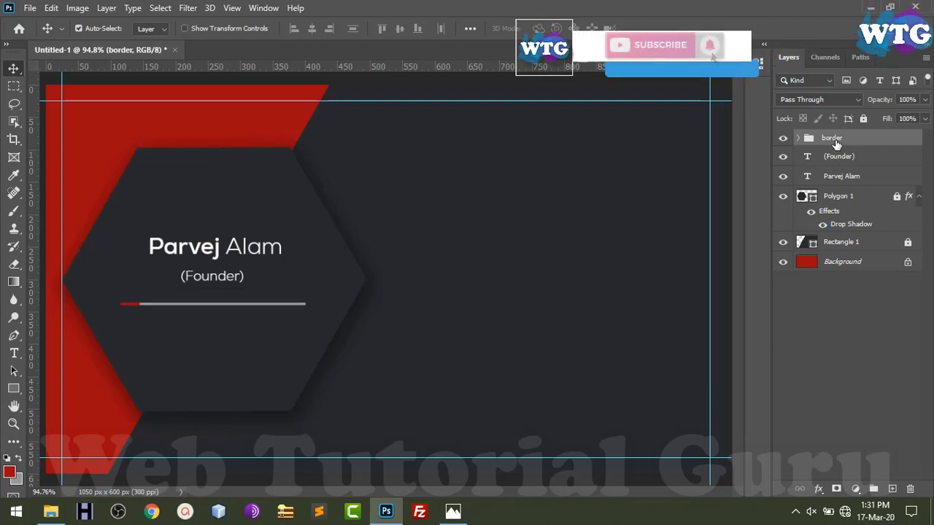
key(shift+Up)
Shift the name and '(Founder)' text slightly lower, keeping the border lines in place
drag(212, 276, 212, 281)
drag(217, 249, 219, 260)
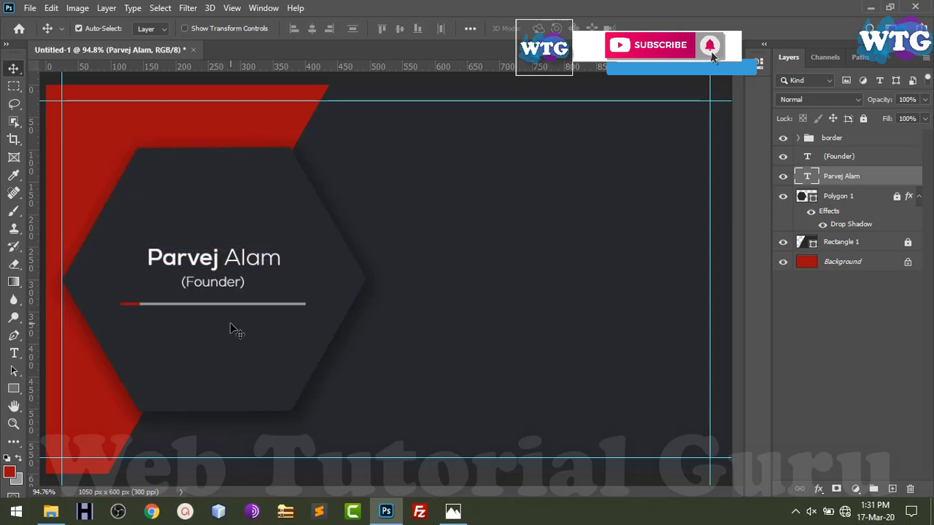
click(232, 324)
click(246, 305)
click(878, 138)
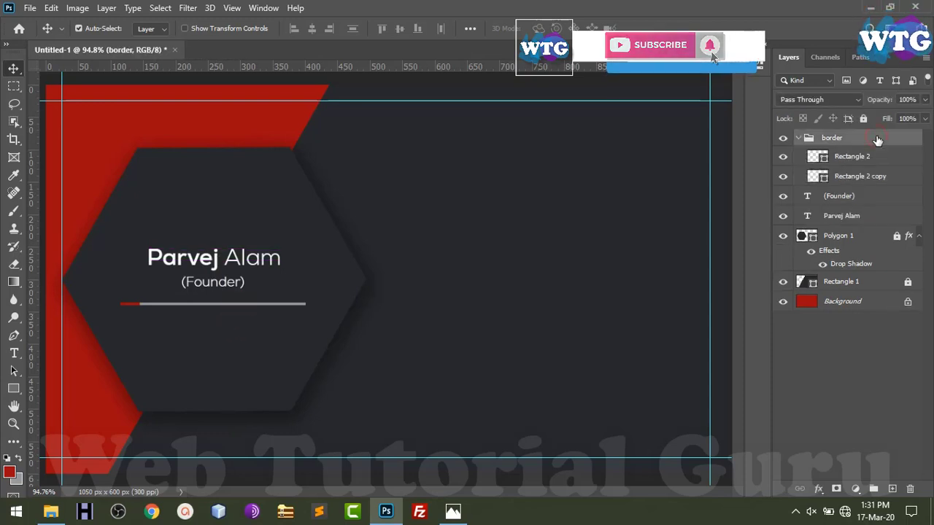
key(shift+Up)
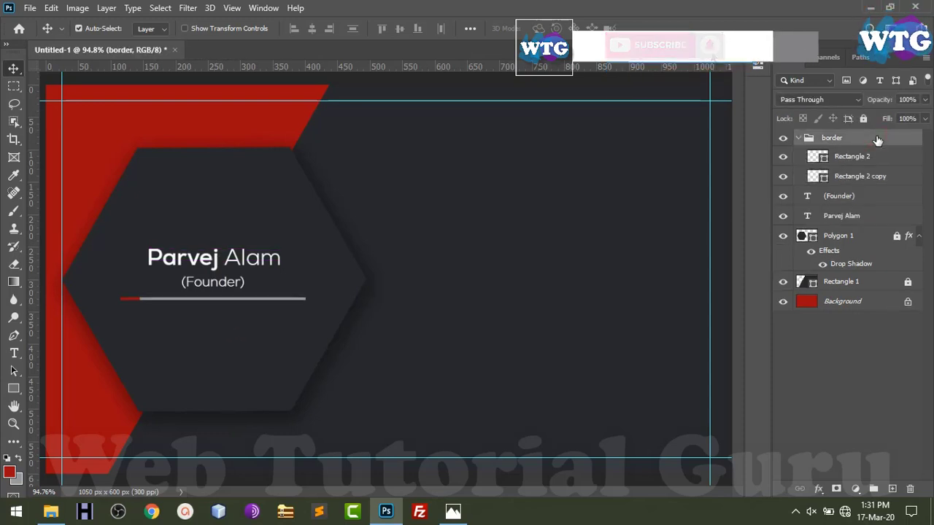
click(800, 138)
key(ctrl+z)
click(872, 197)
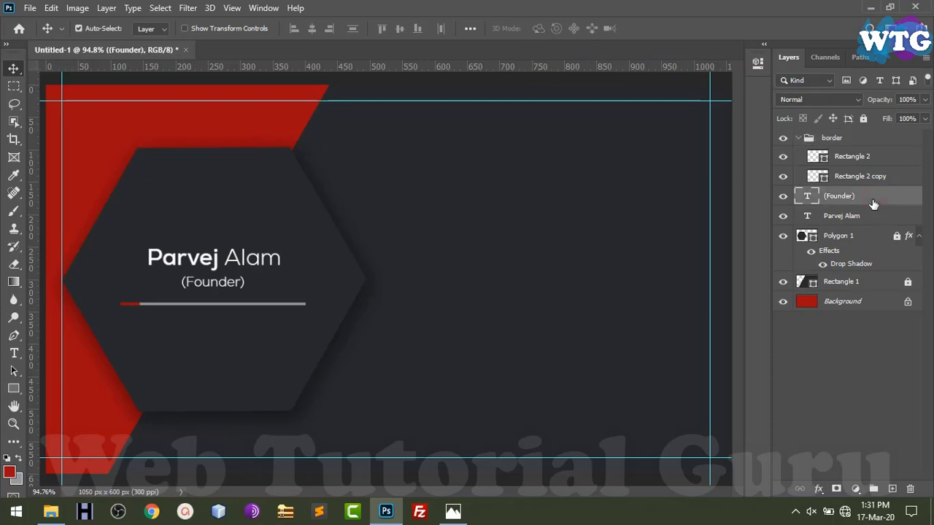
click(885, 222)
key(shift+Up)
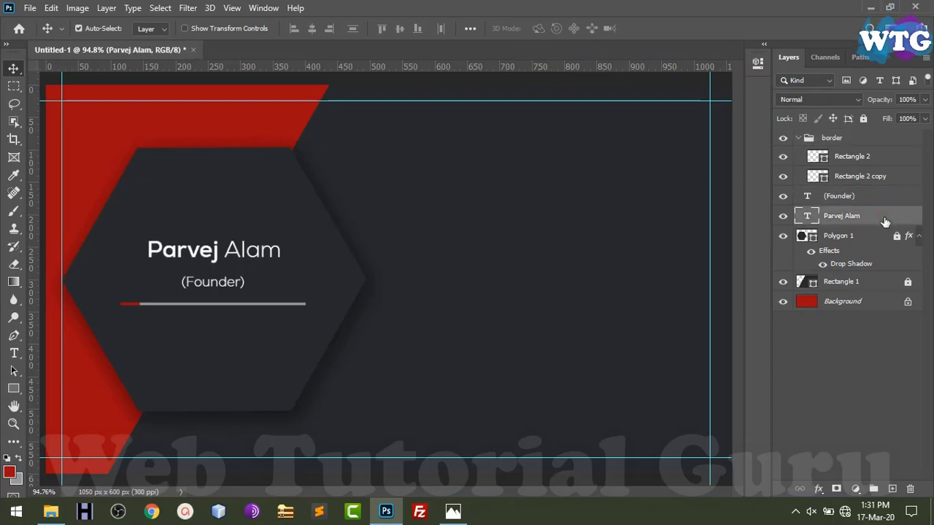
key(Down)
key(Down)
key(Down)
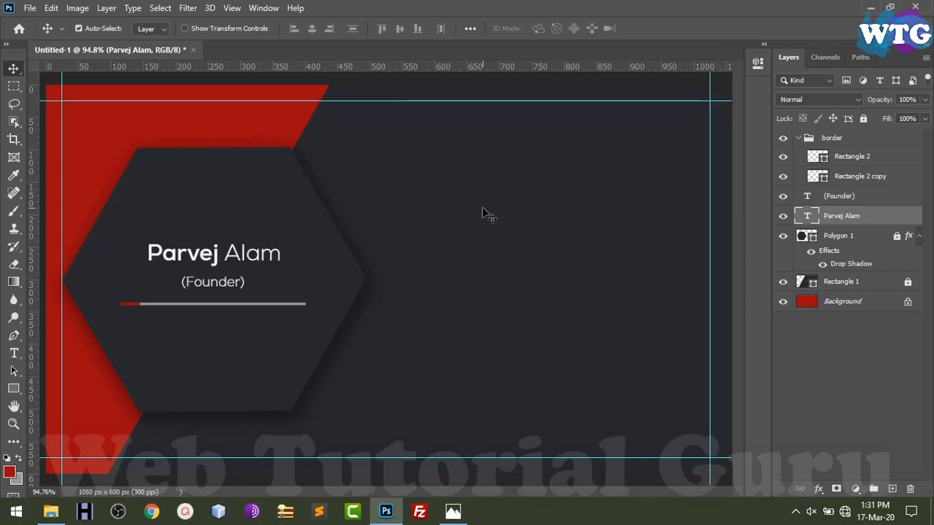
Drag phone.png from the icon folder onto the card as a new layer
click(50, 511)
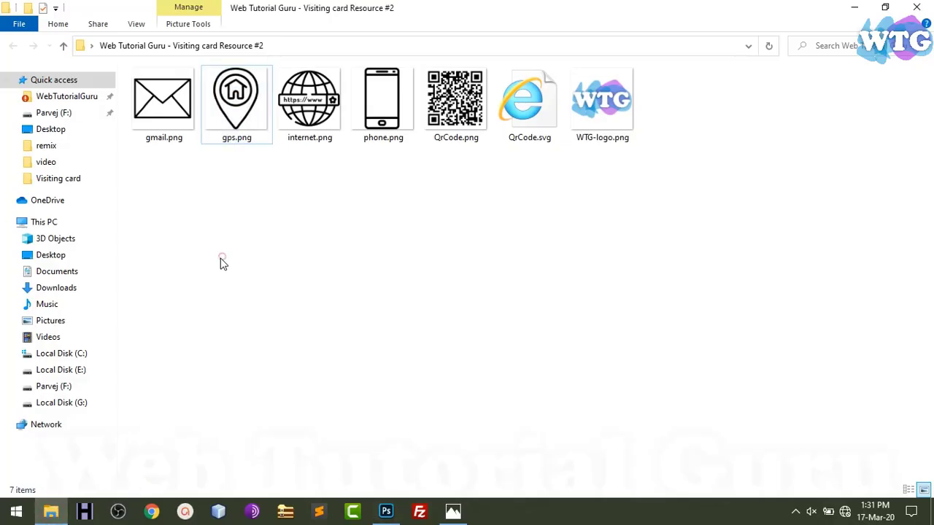
click(401, 111)
key(alt+Tab)
drag(351, 218, 467, 243)
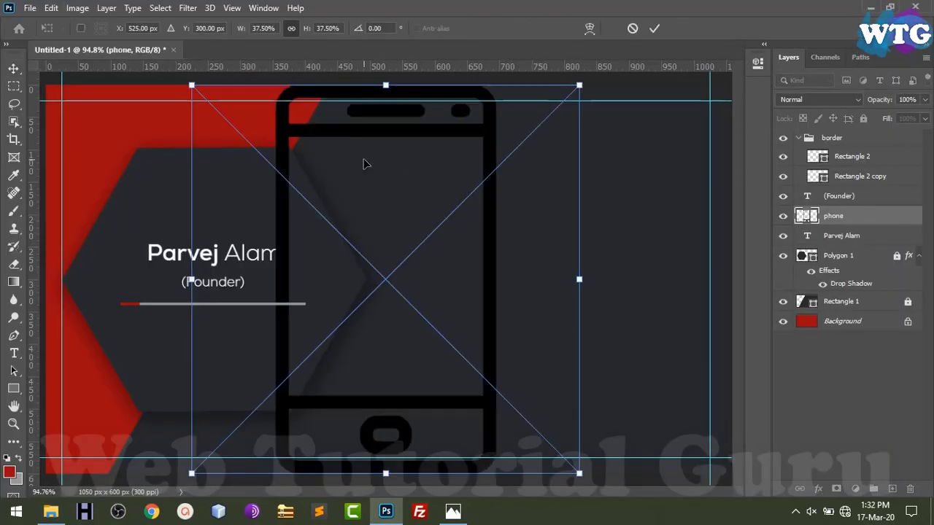
Give the phone icon a white (#ffffff) Color Overlay
key(Return)
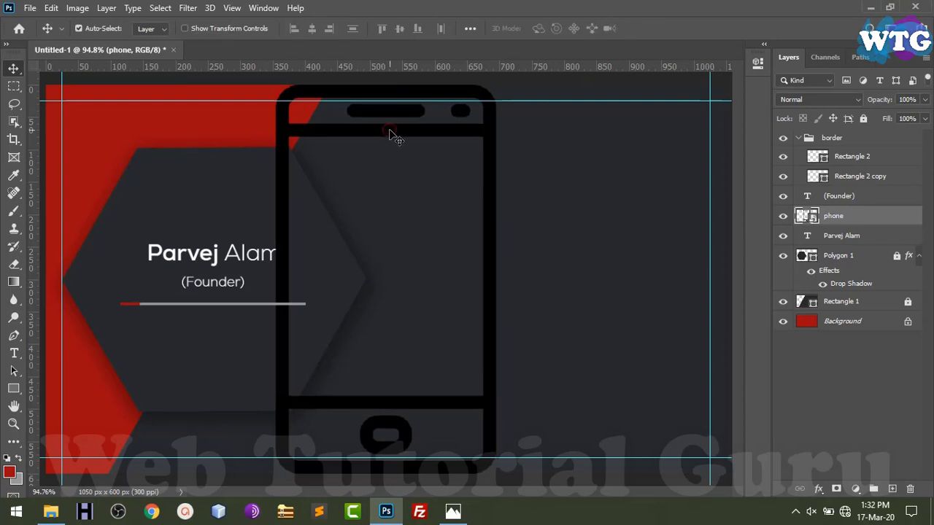
right_click(883, 219)
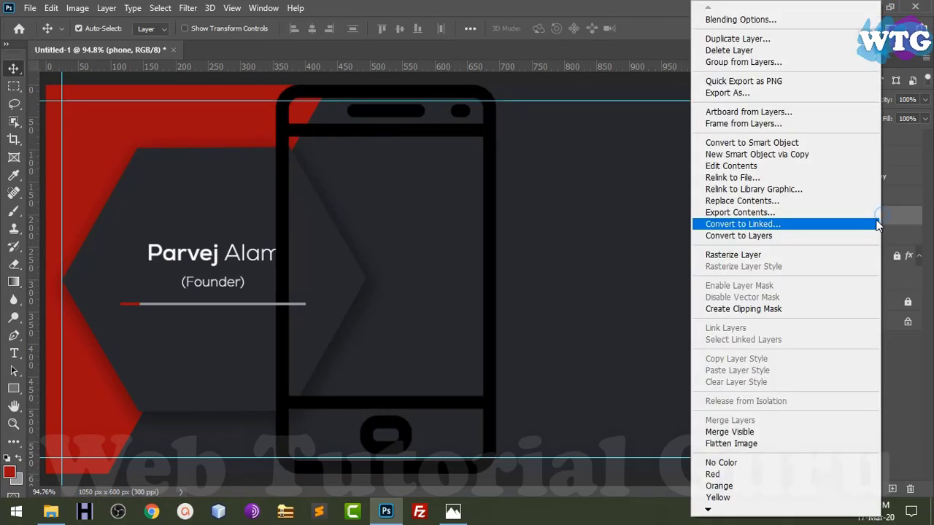
click(775, 20)
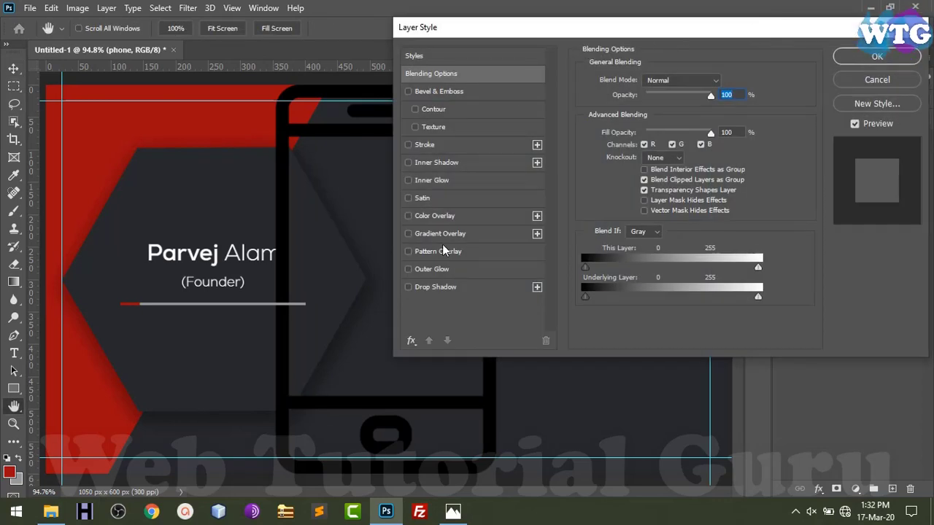
click(441, 216)
click(729, 84)
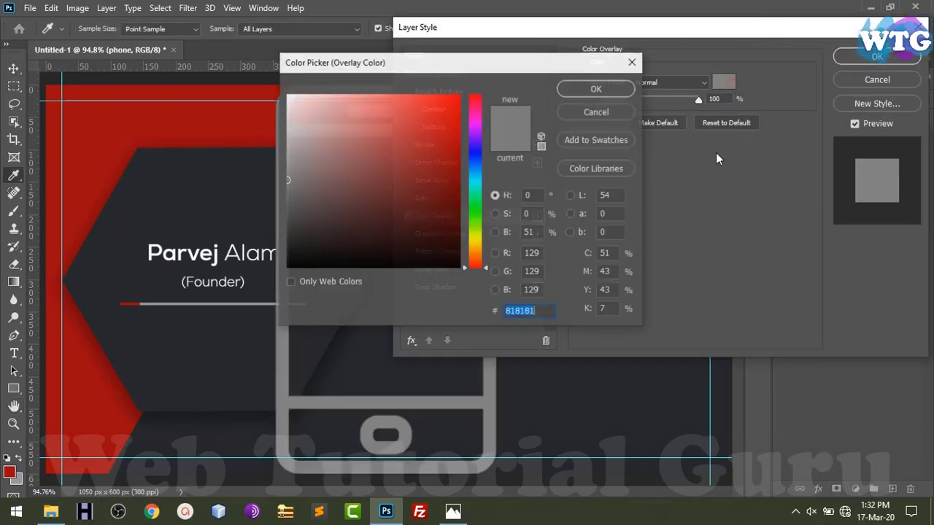
text(ffffff)
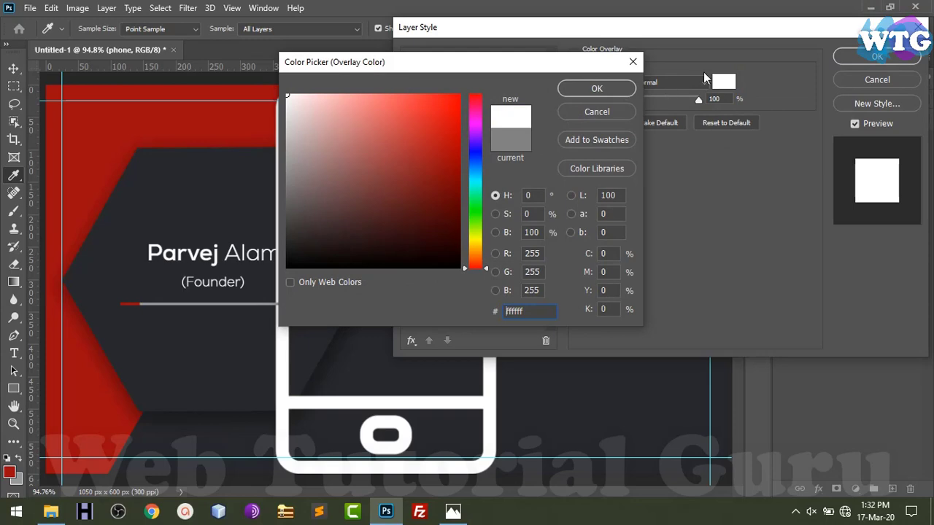
click(597, 88)
click(877, 56)
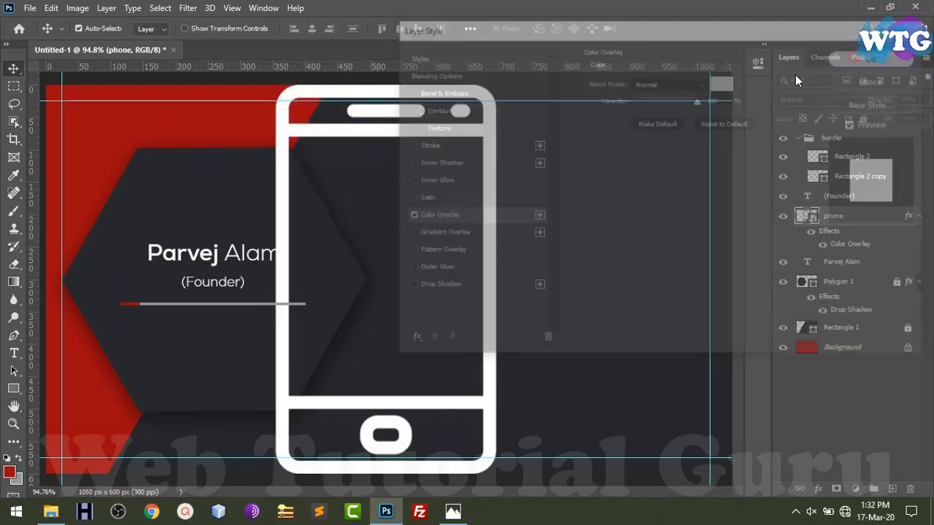
Scale the phone icon down to about 2.46% and place it right of the hexagon
key(ctrl+t)
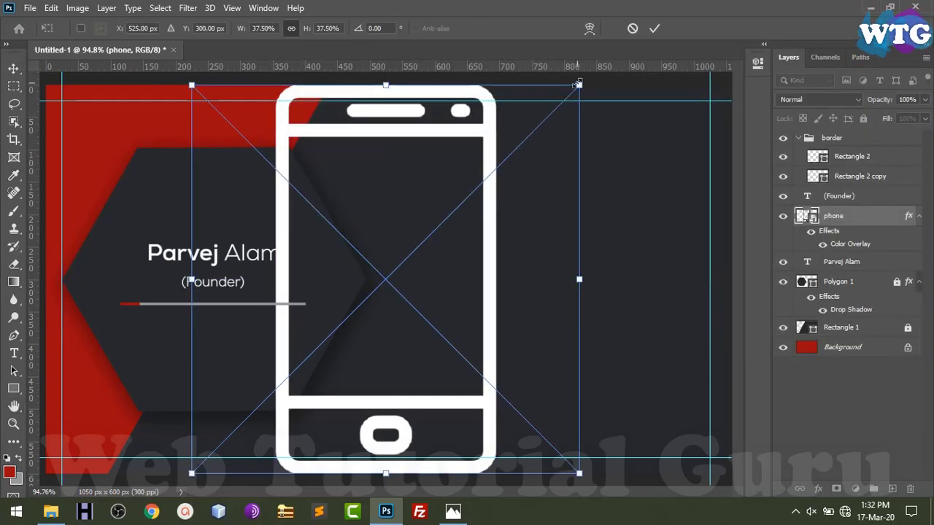
drag(577, 88, 385, 279)
drag(345, 348, 531, 191)
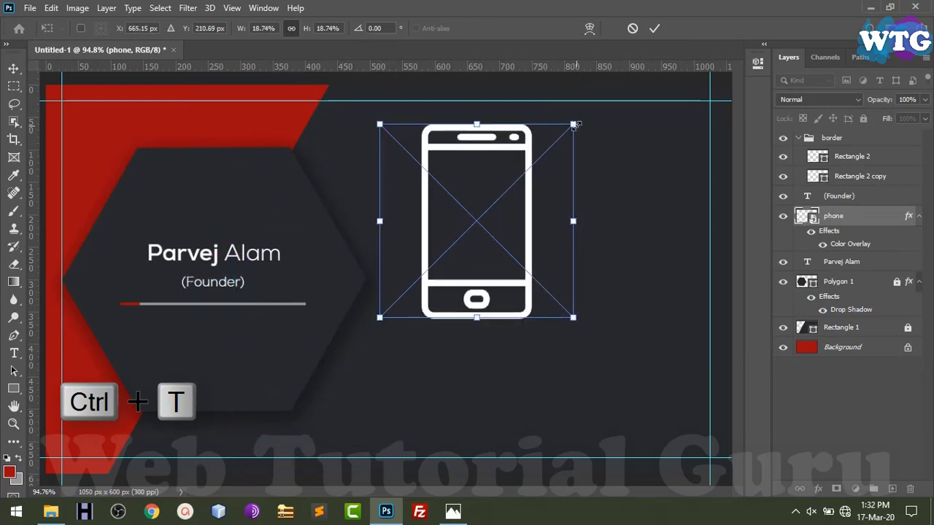
drag(575, 125, 402, 181)
key(Return)
key(ctrl+t)
key(Return)
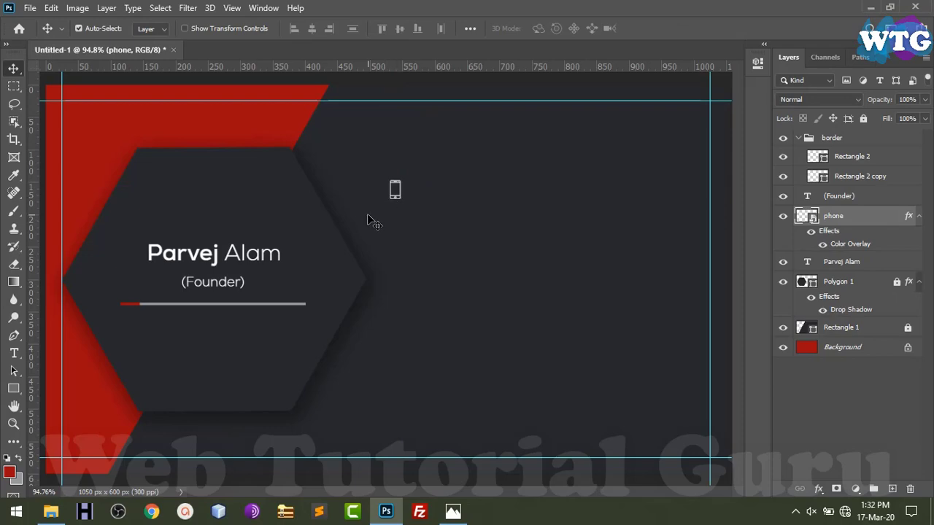
Bring the gmail.png envelope image onto the card
key(alt+Tab)
click(249, 117)
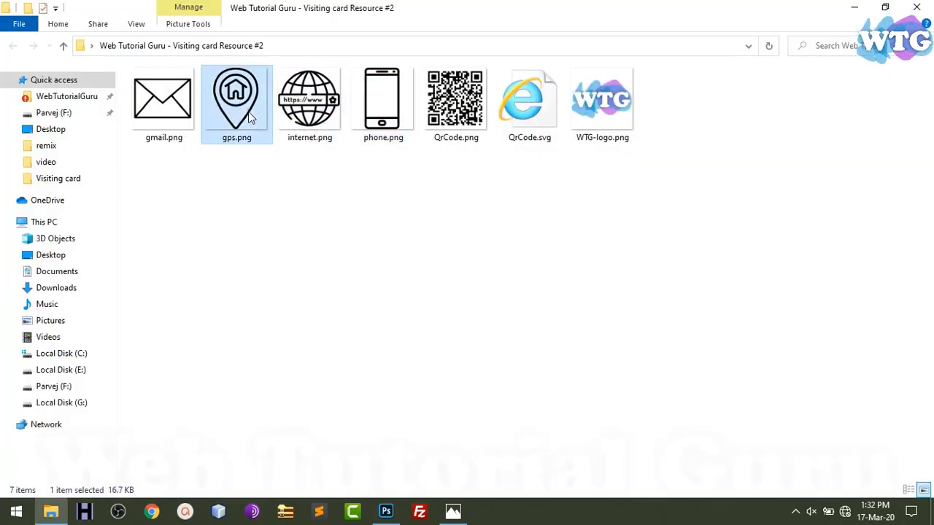
drag(163, 110, 386, 235)
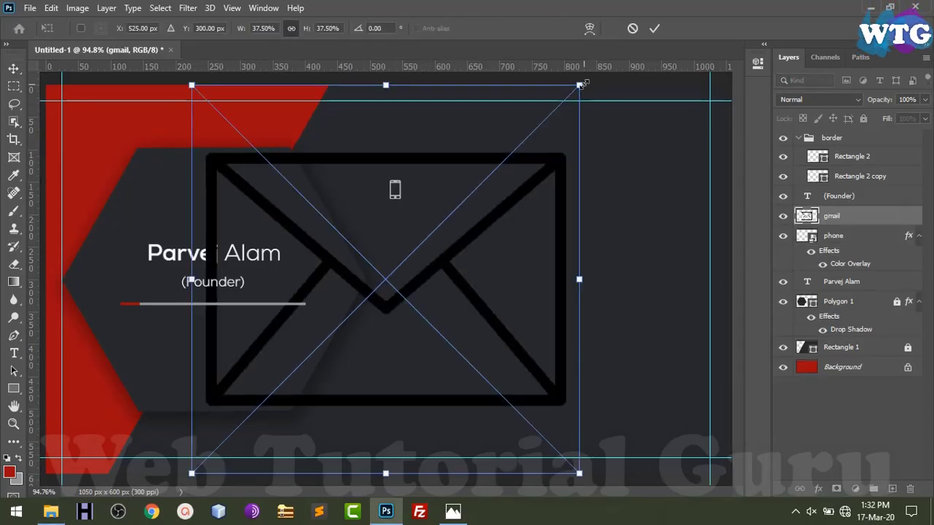
Shrink the envelope image to icon size and place it below the phone icon
drag(584, 84, 399, 251)
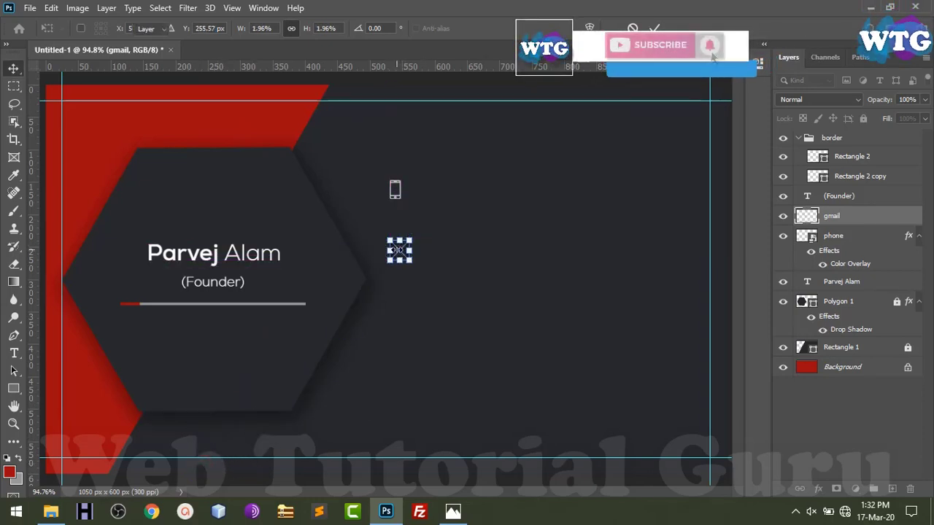
key(Return)
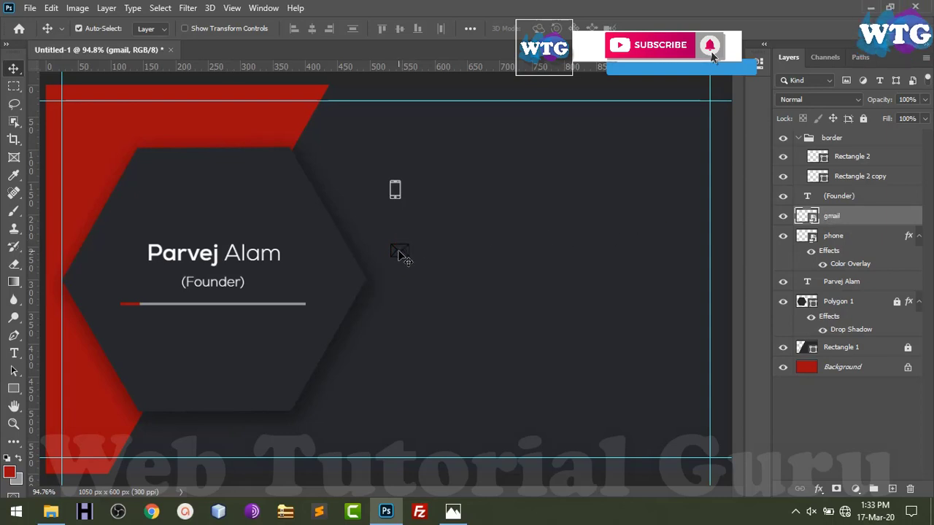
drag(398, 251, 398, 225)
Copy the phone icon's white overlay layer style and paste it onto the envelope
right_click(886, 237)
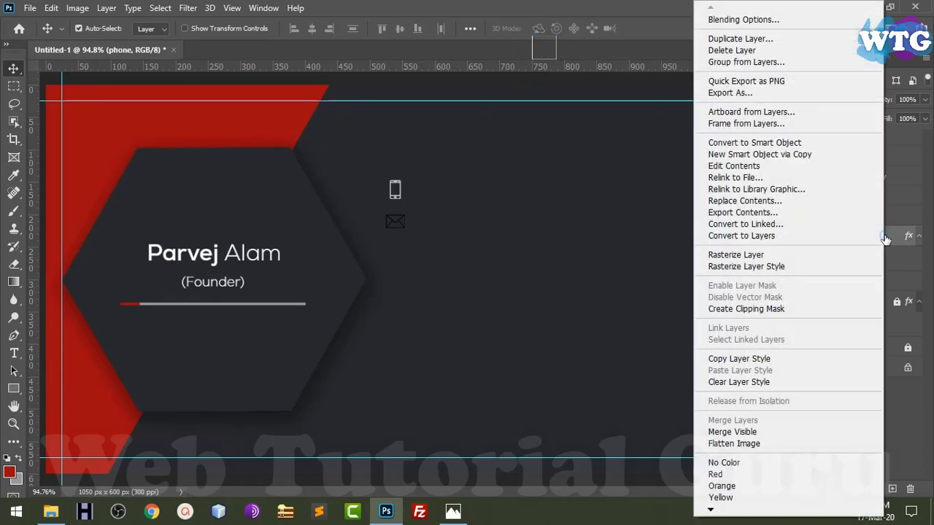
click(752, 359)
right_click(887, 217)
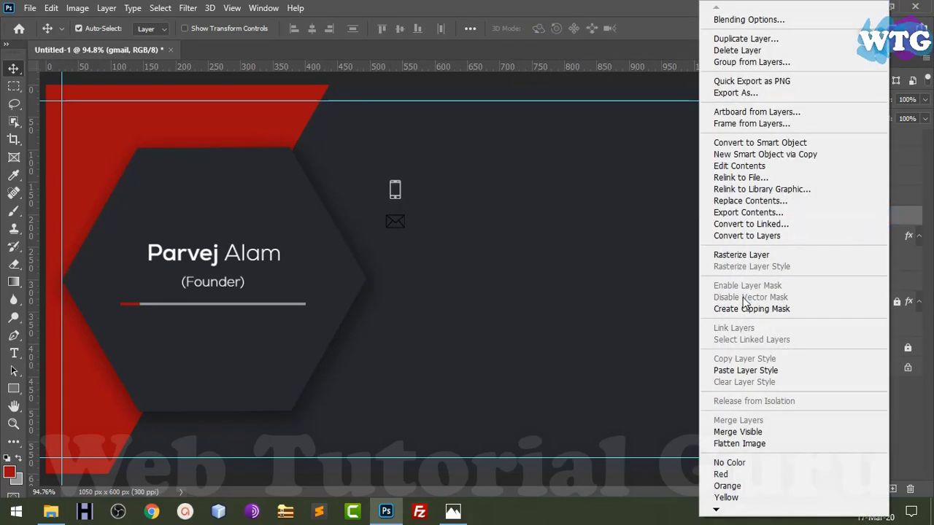
click(756, 370)
key(ctrl+t)
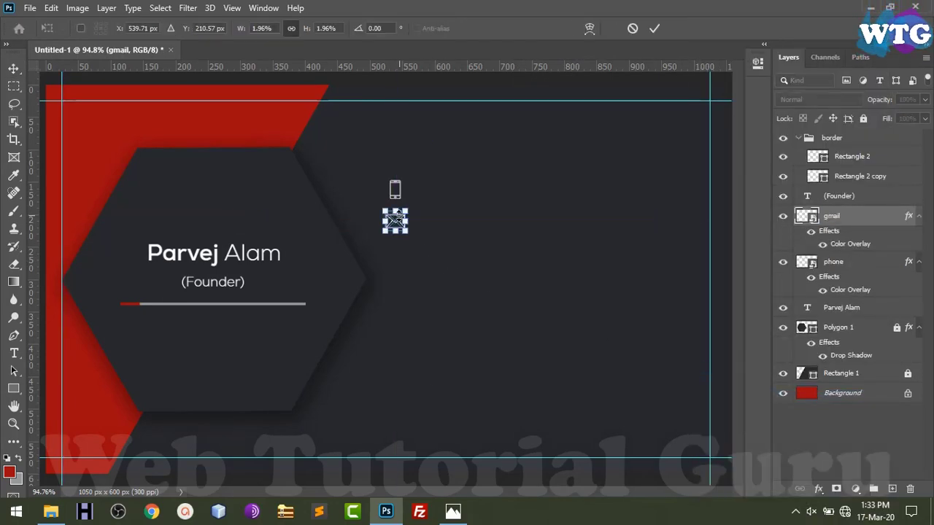
key(Return)
key(ctrl+z)
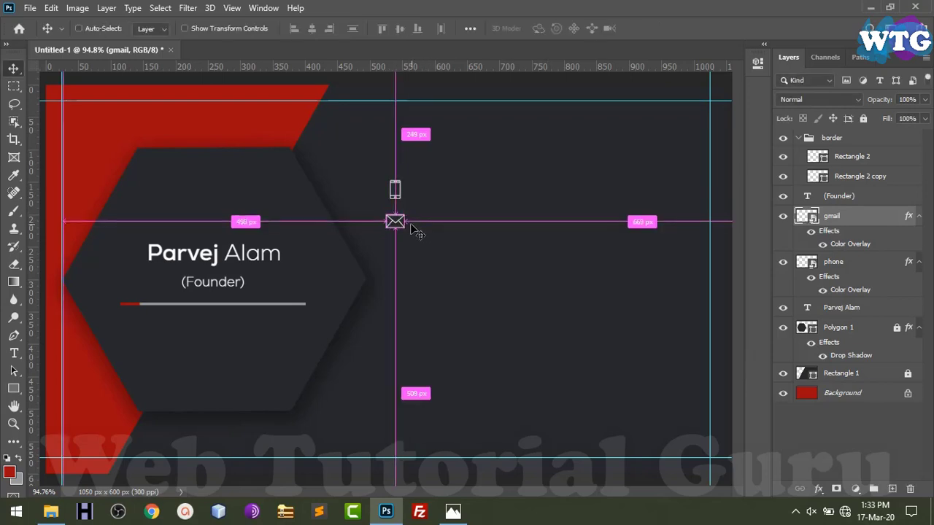
Type the phone number as a text line beside the phone icon
key(t)
click(443, 194)
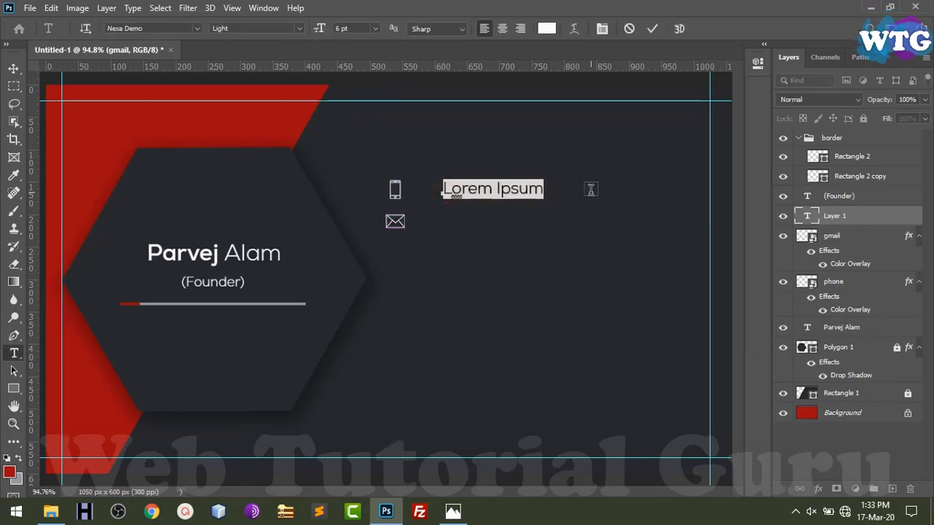
key(BackSpace)
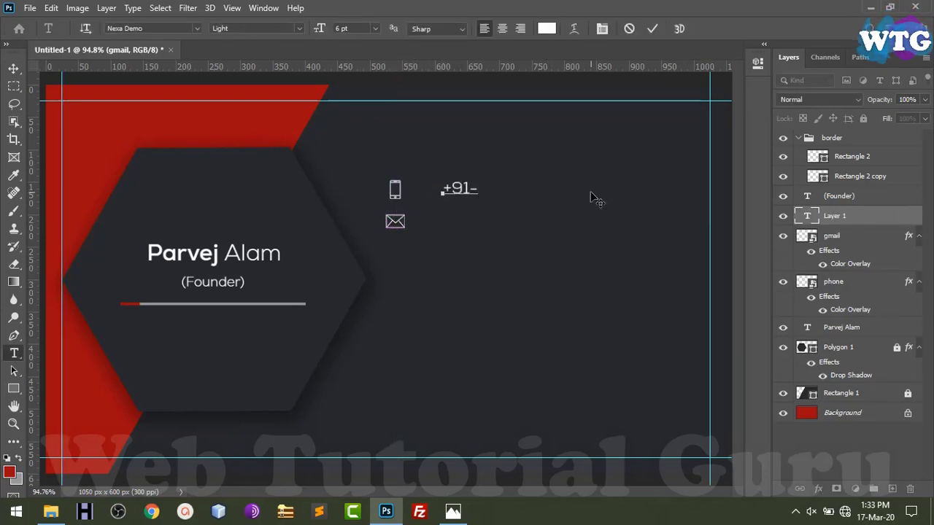
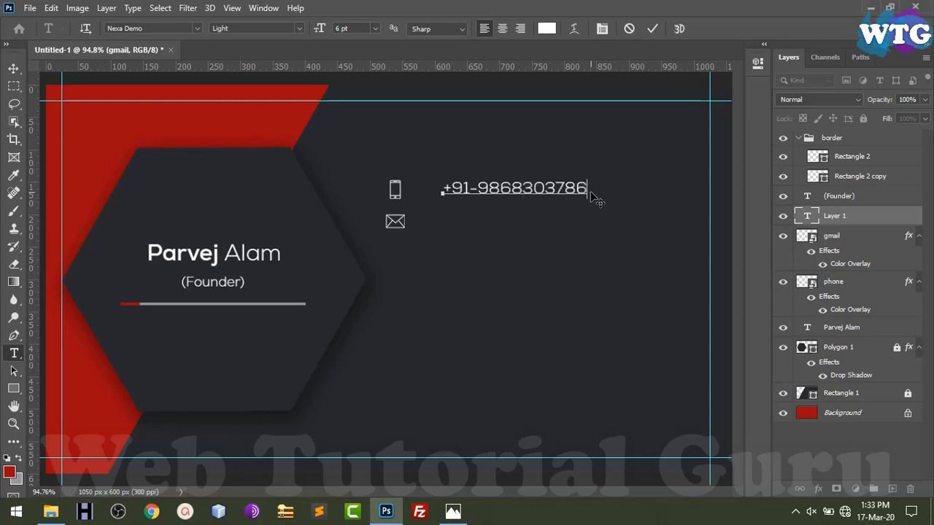
click(15, 69)
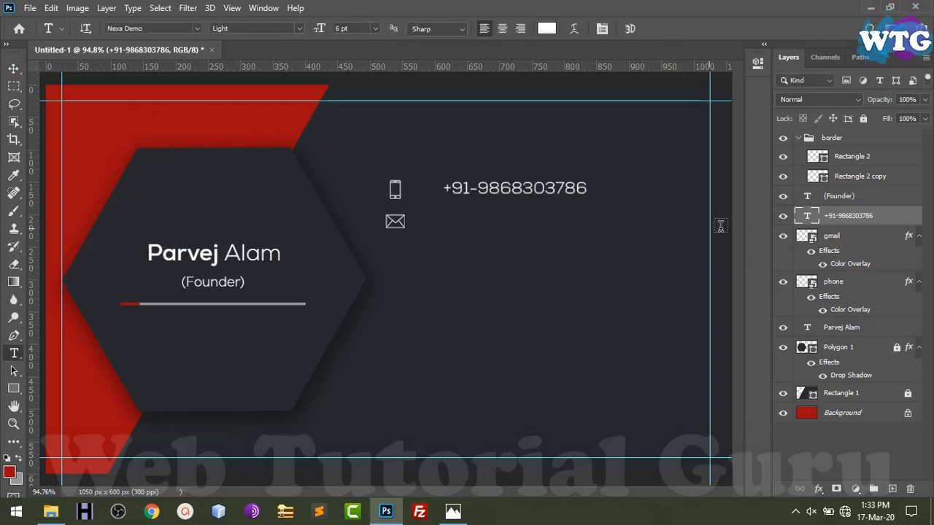
Enter the e-mail address as a text line beside the envelope icon
key(v)
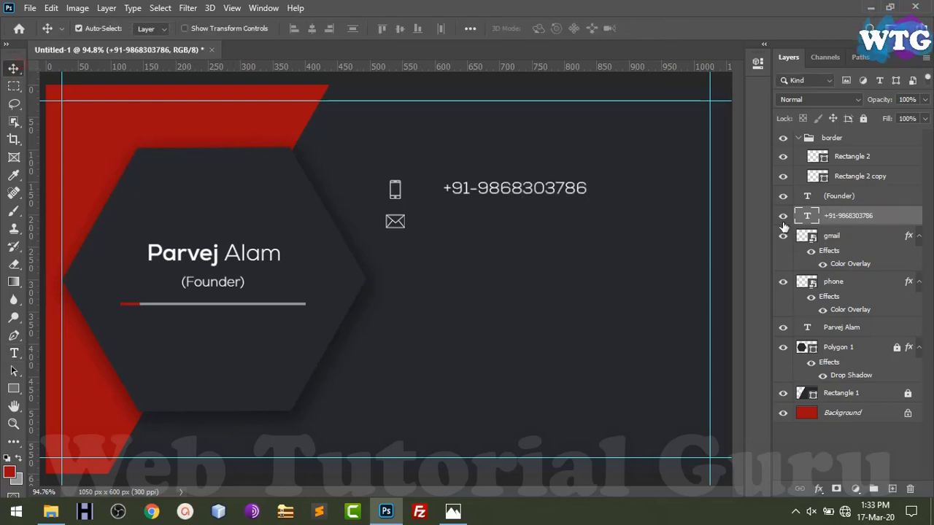
click(13, 356)
click(454, 231)
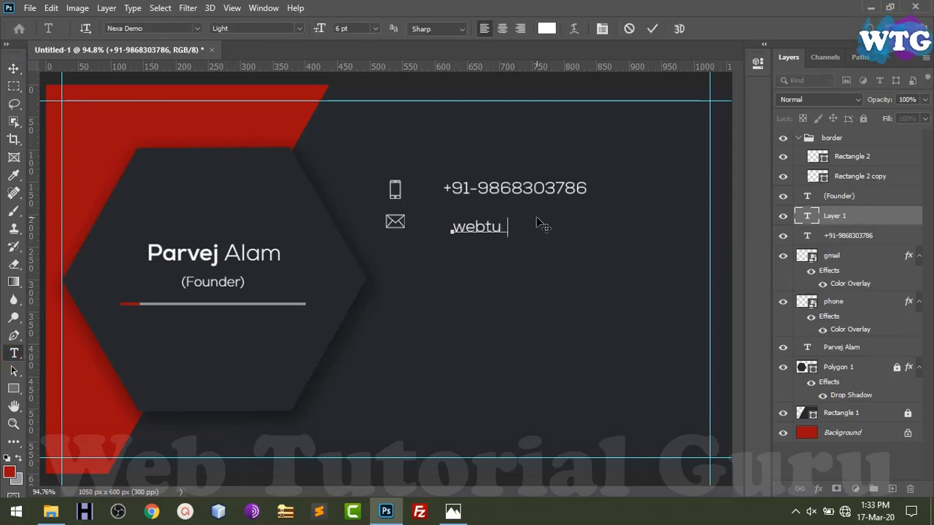
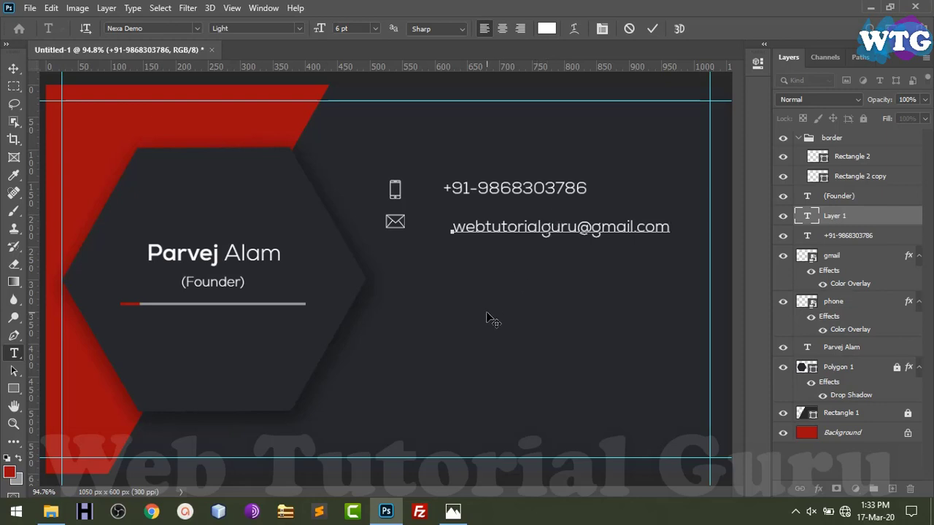
key(ctrl+Return)
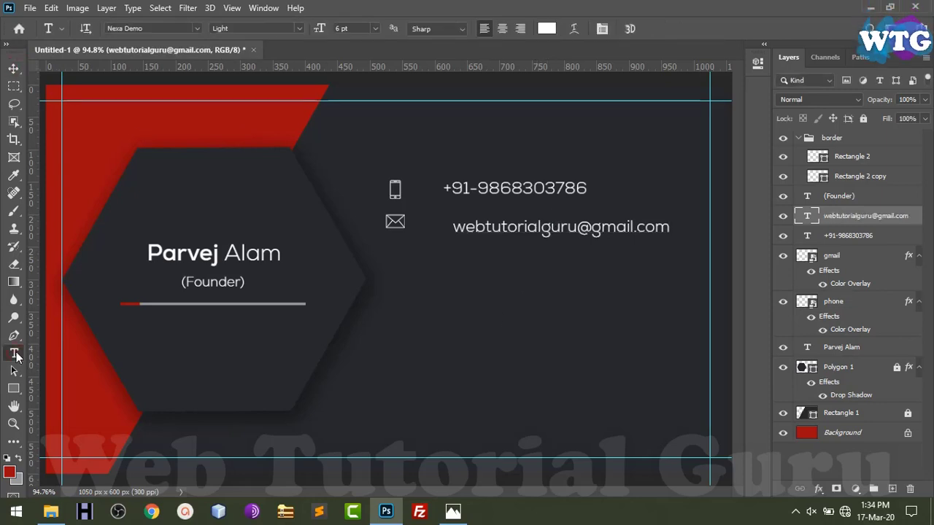
click(12, 68)
Bring gps.png onto the card and scale the pin to icon size under the envelope
key(alt+Tab)
drag(238, 118, 516, 342)
key(alt+Tab)
drag(579, 86, 242, 424)
drag(217, 454, 408, 268)
drag(436, 237, 396, 255)
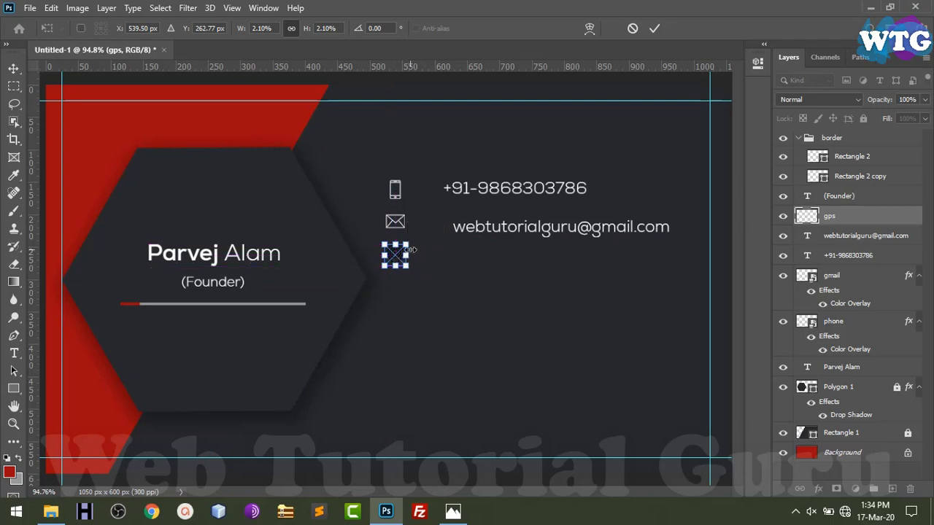
Commit the pin's size and paste the envelope's white overlay style onto it
key(Return)
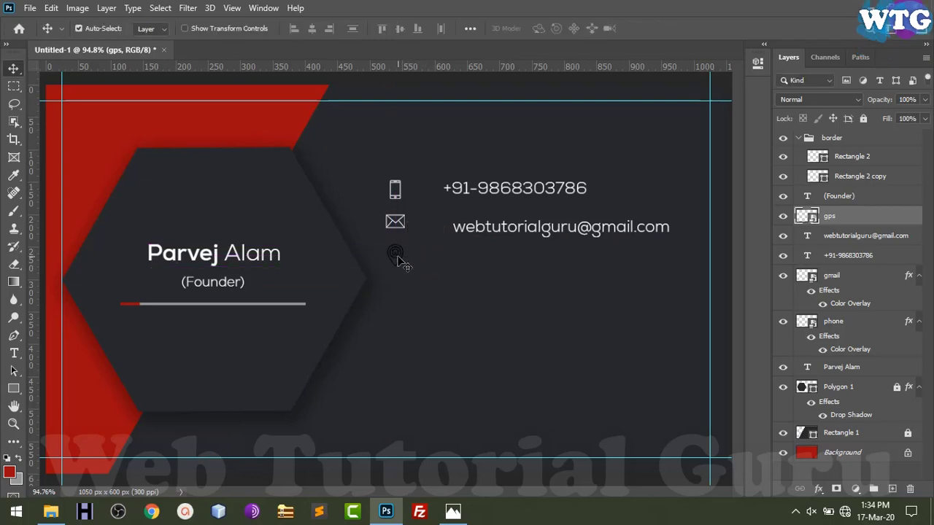
right_click(892, 276)
click(786, 359)
right_click(880, 219)
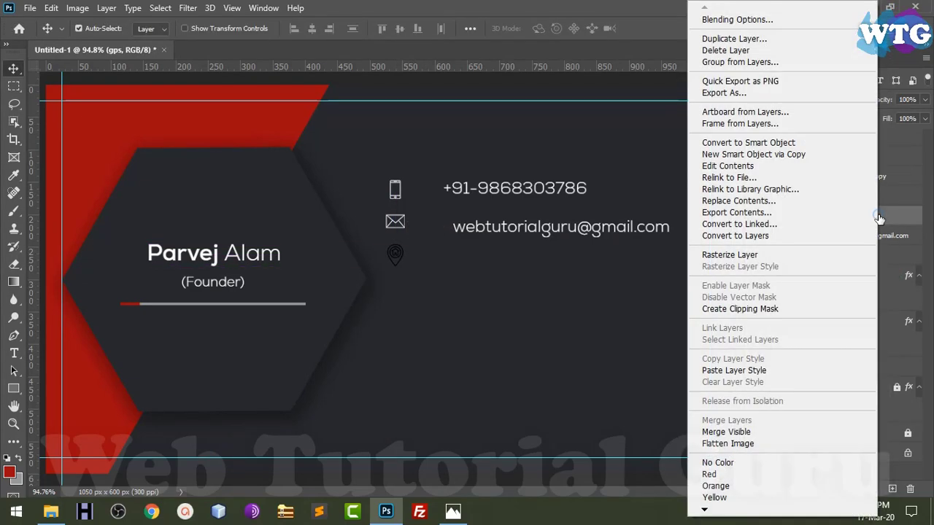
click(766, 370)
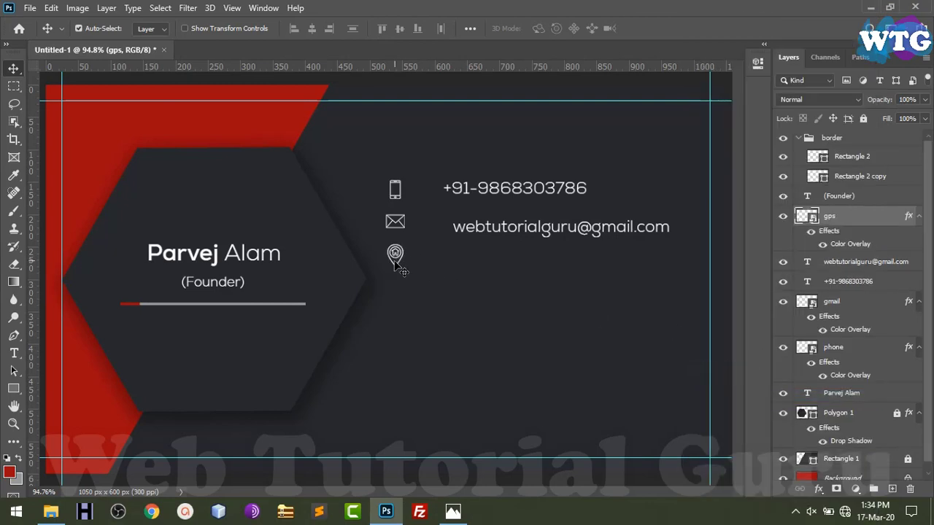
Type the city-and-state address line beside the location pin
key(t)
click(452, 269)
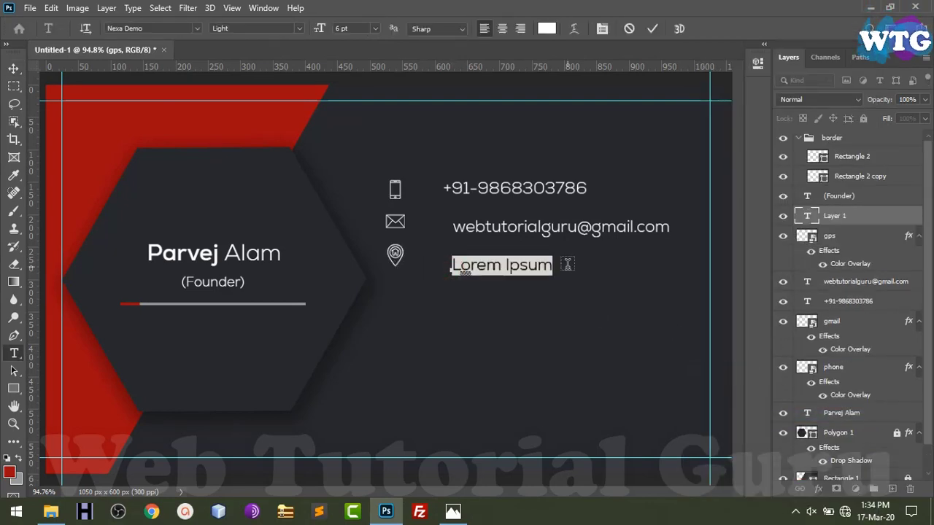
text(Faridabad, H)
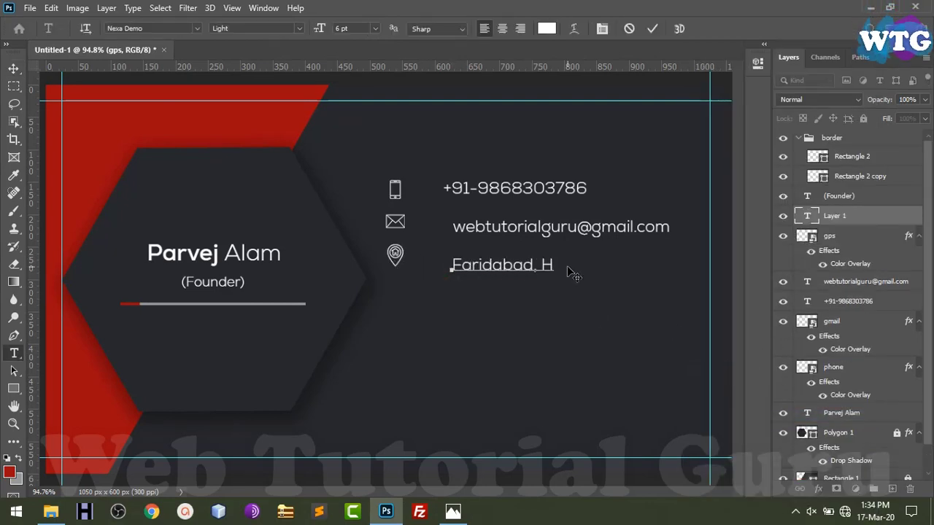
text(aryana.)
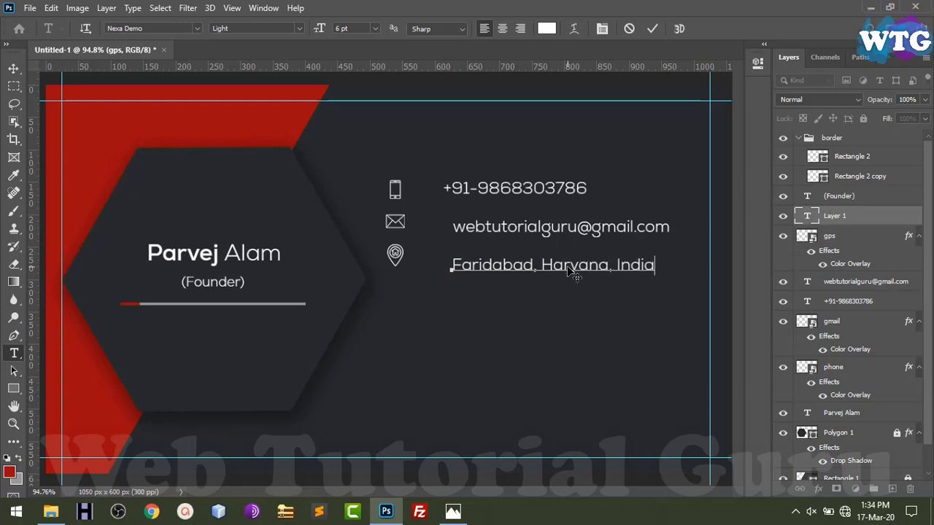
key(ctrl+Return)
key(alt+Tab)
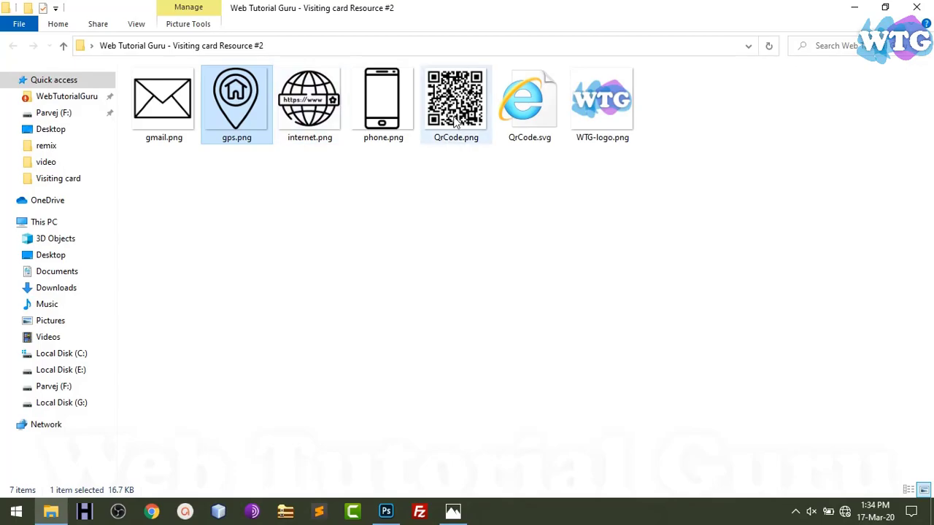
click(385, 117)
key(alt+Tab)
key(alt+Tab)
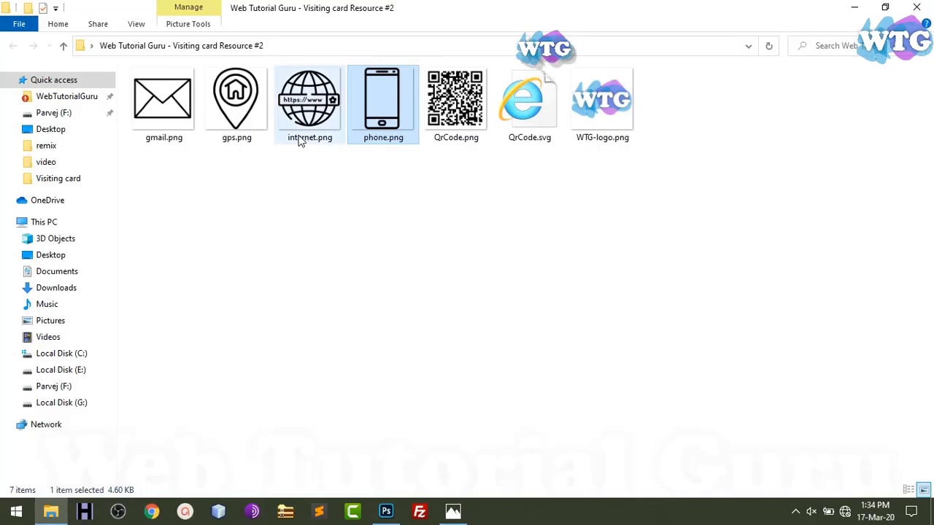
key(alt+Tab)
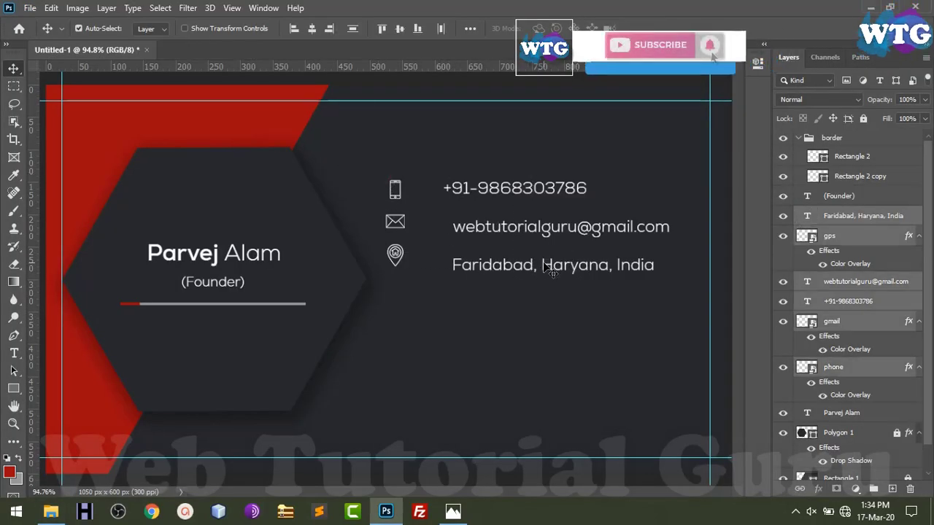
Move the address text beside the pin and align the phone, envelope and pin icons in a column
drag(544, 265, 545, 315)
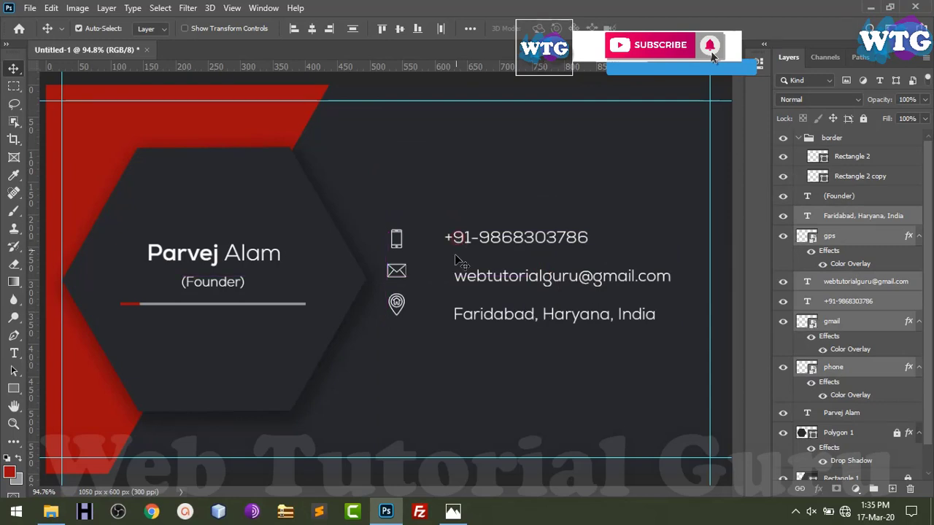
drag(473, 282, 453, 276)
key(ctrl+z)
key(ctrl+z)
click(476, 343)
drag(479, 319, 469, 308)
click(438, 354)
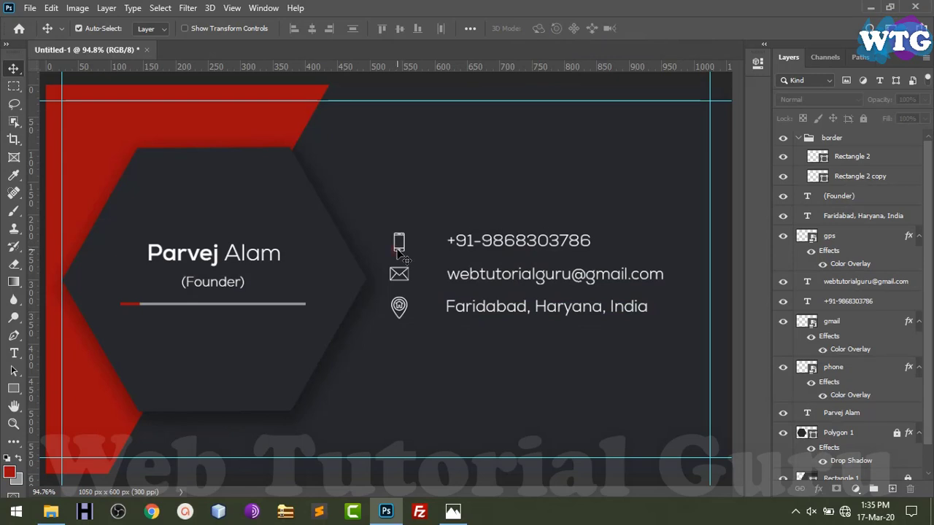
drag(397, 329, 405, 230)
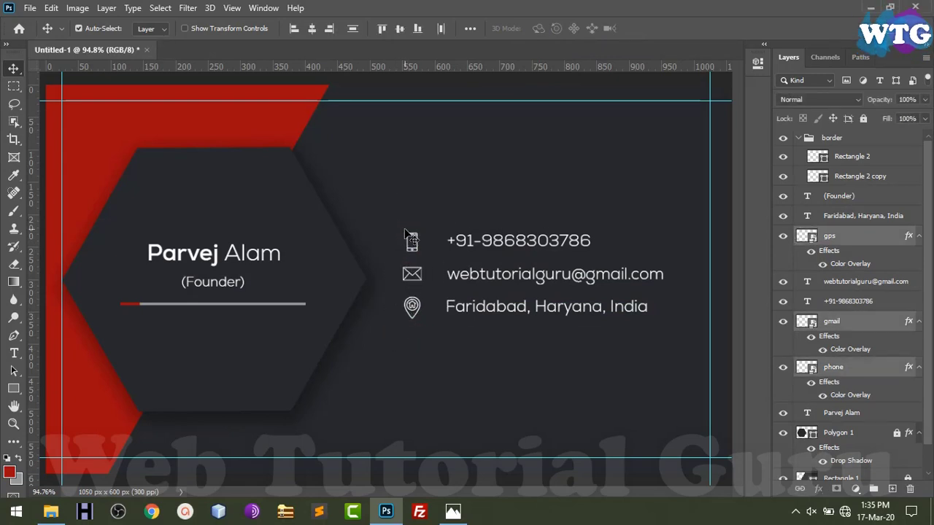
key(ctrl+minus)
key(ctrl+minus)
key(ctrl+minus)
key(ctrl+0)
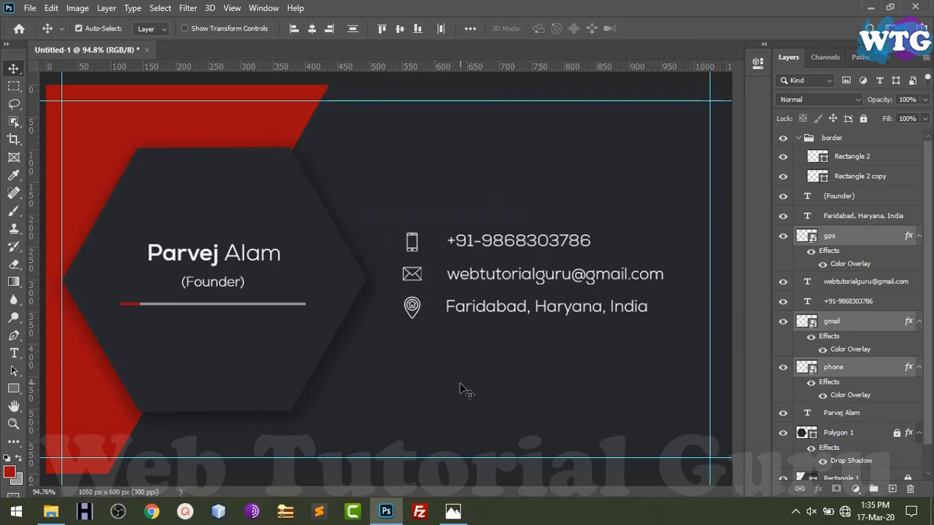
key(alt+Tab)
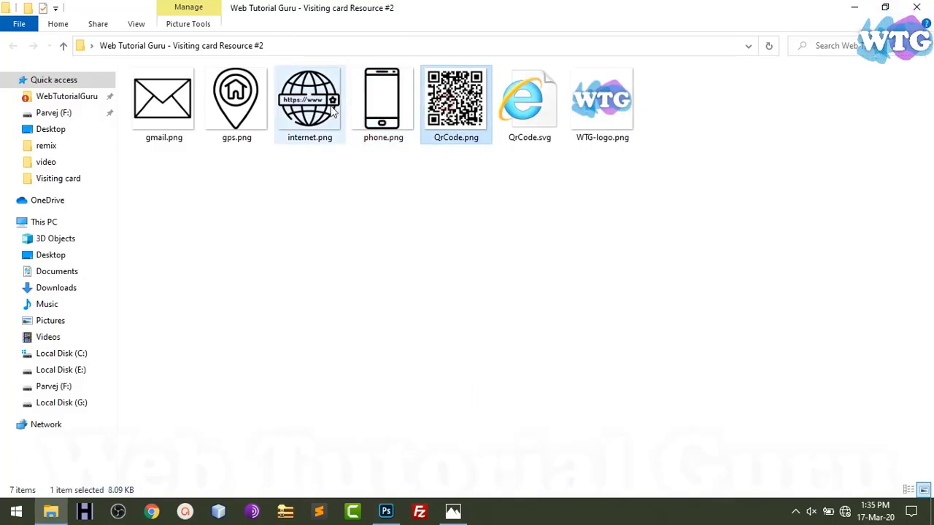
Place internet.png on the card below the pin, shrunk to match the other icons
click(325, 111)
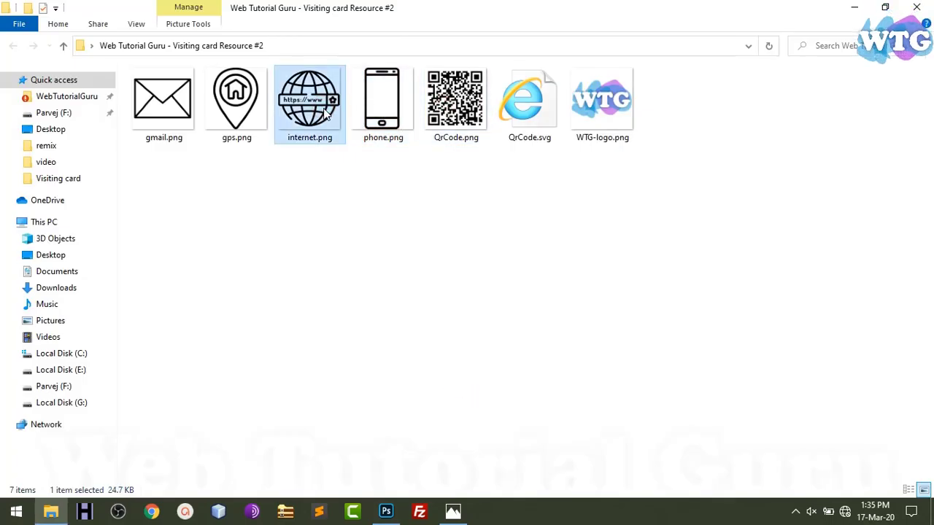
key(alt+Tab)
drag(325, 115, 481, 337)
drag(580, 85, 413, 355)
key(Return)
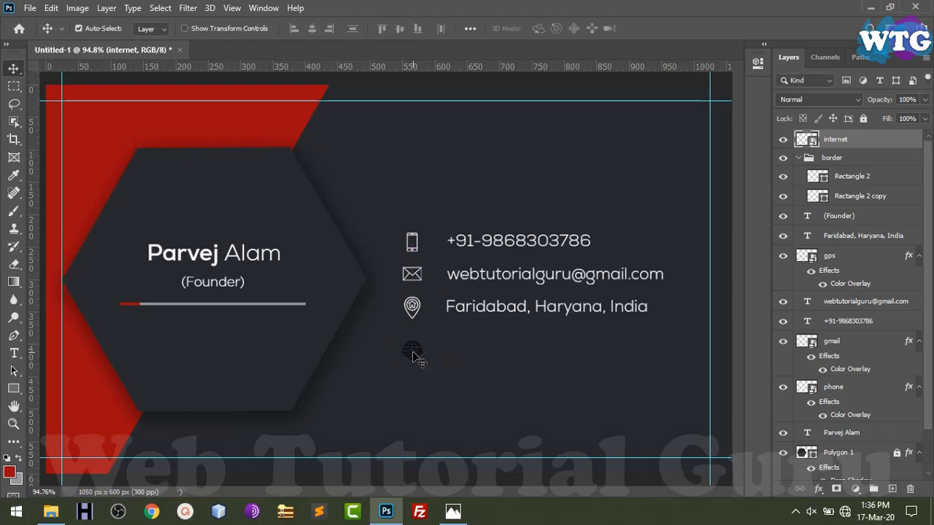
right_click(867, 142)
click(737, 370)
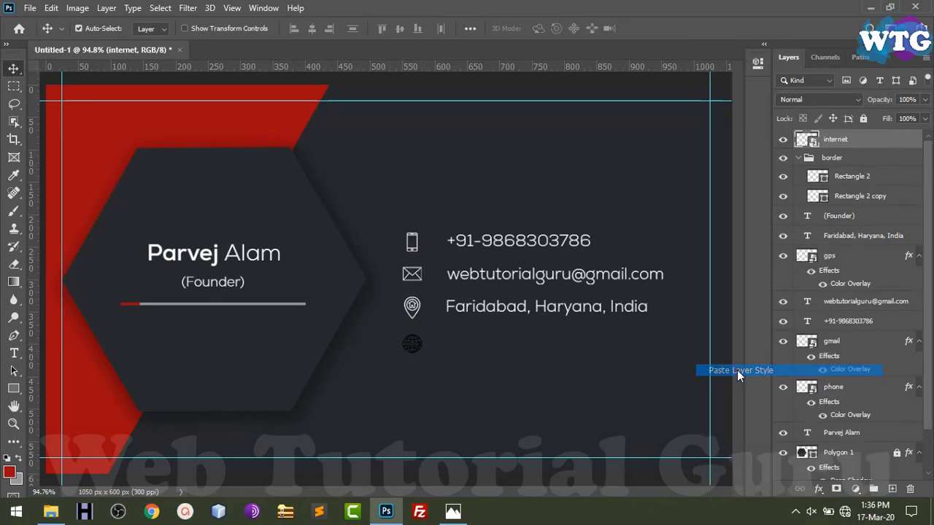
key(t)
click(450, 350)
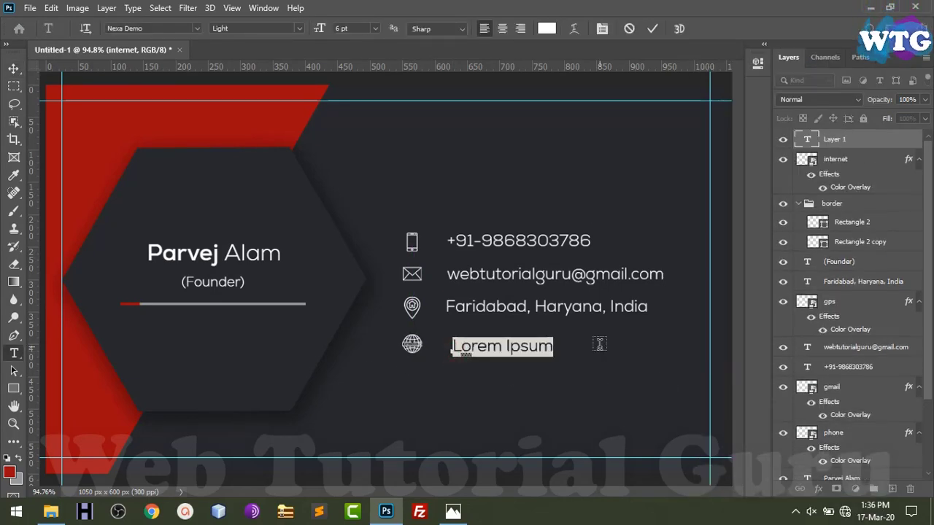
text(www.webTutorialguru)
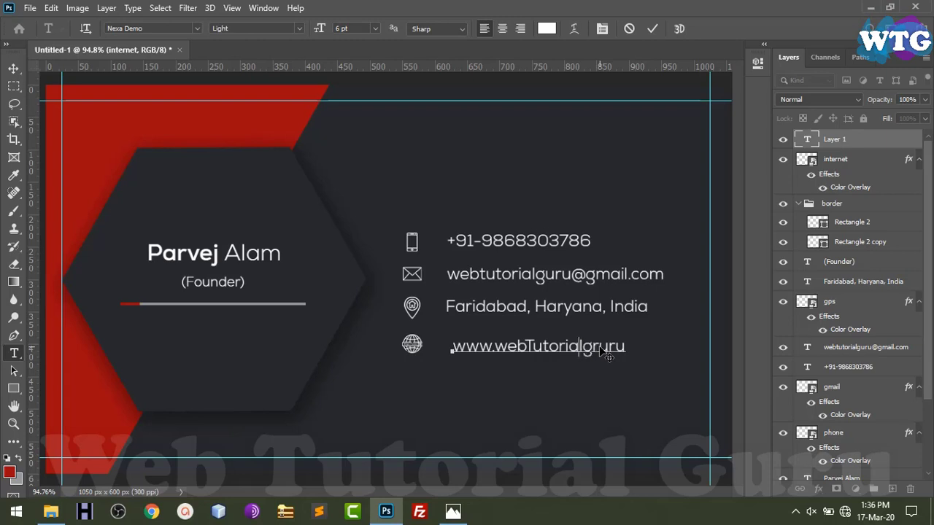
key(BackSpace)
text(t)
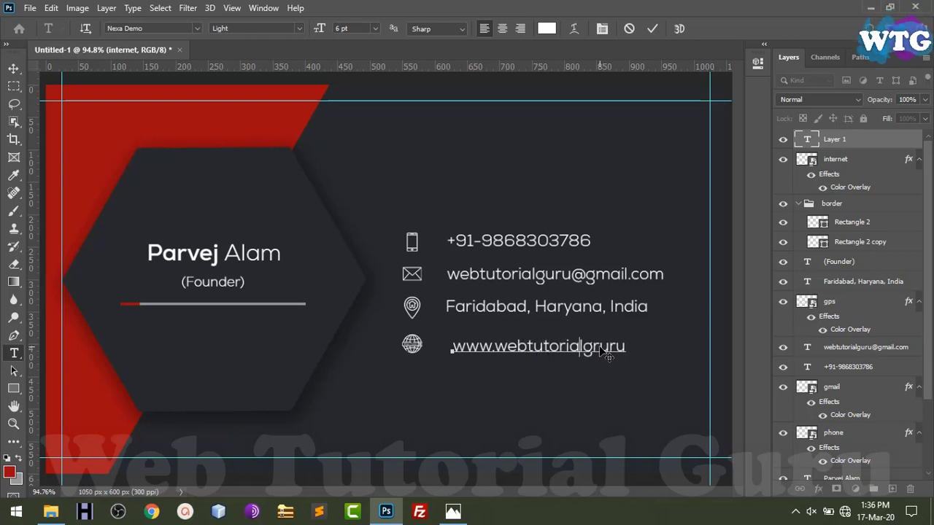
text(.com)
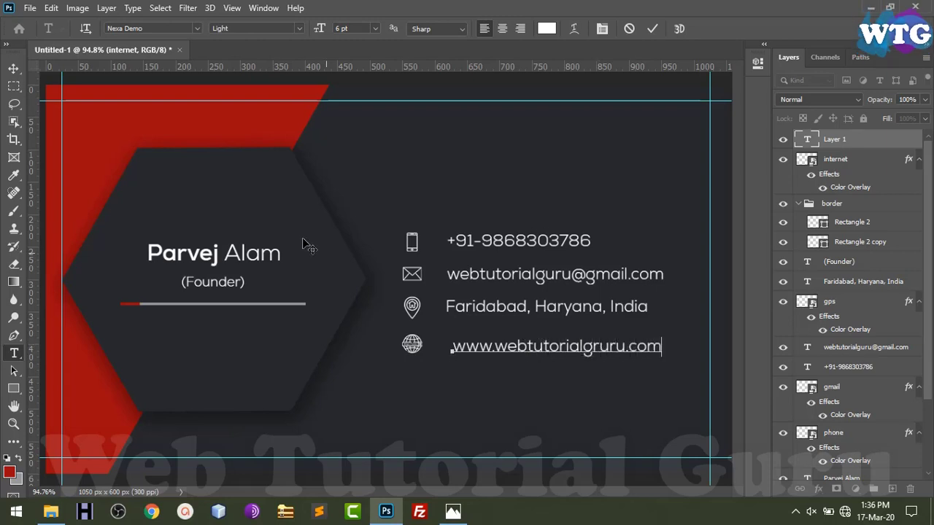
click(14, 71)
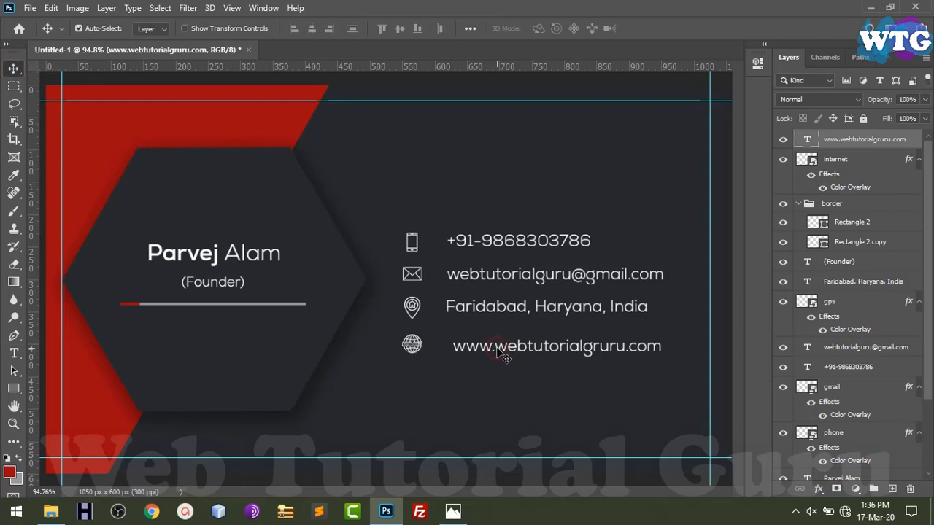
Line up the address and website text and the phone, location and globe icons
drag(497, 348, 493, 347)
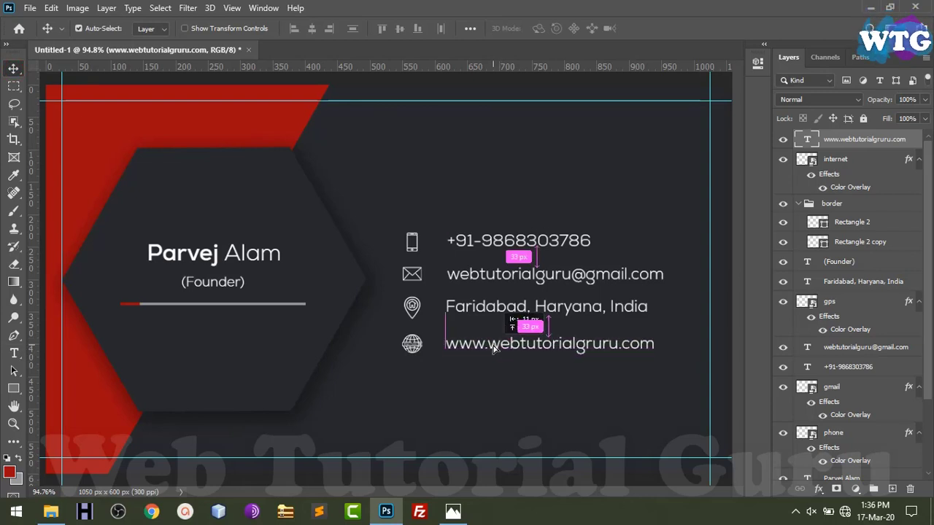
drag(503, 316, 502, 322)
drag(413, 314, 414, 313)
drag(413, 347, 412, 345)
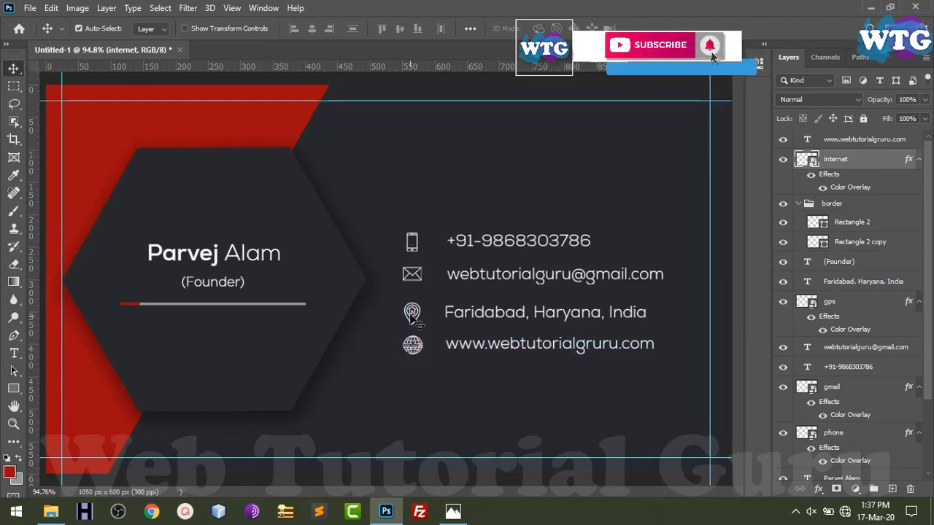
click(412, 252)
drag(413, 272, 420, 254)
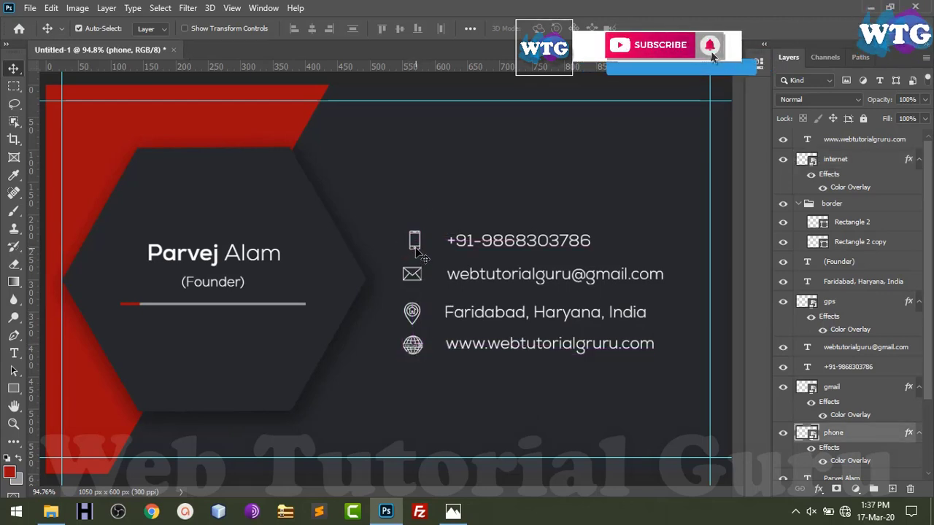
drag(410, 341, 419, 351)
Raise the four-row contact block slightly, then shift the phone and website text a bit left
drag(385, 194, 517, 372)
key(shift+Up)
key(shift+Up)
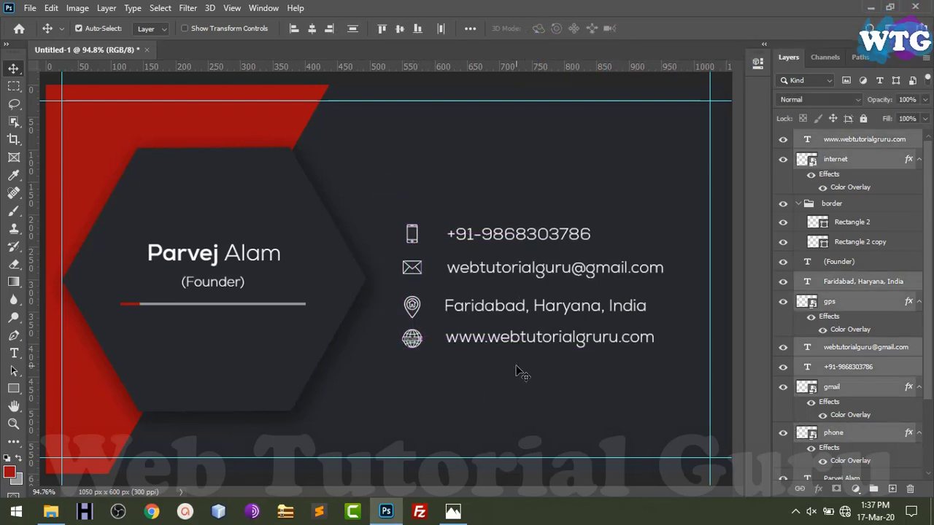
key(Up)
key(Up)
key(Up)
key(Up)
key(Up)
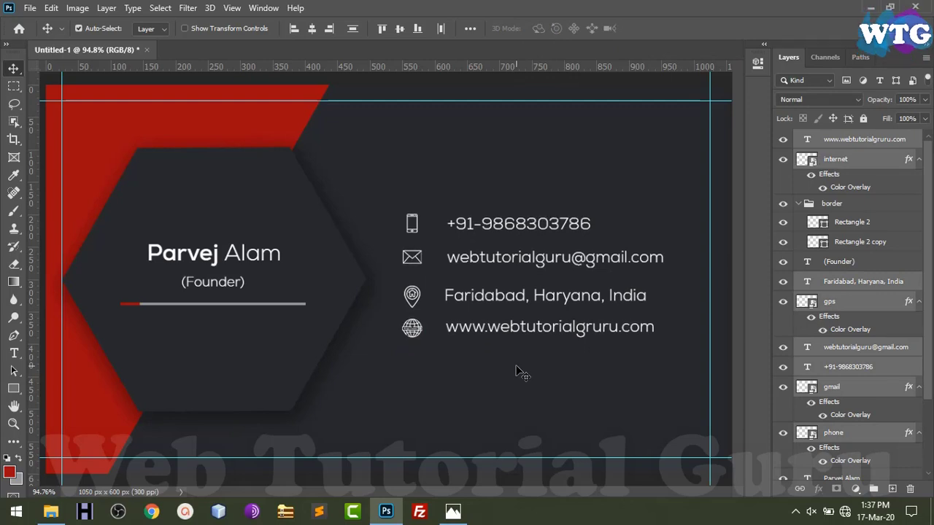
drag(478, 263, 505, 265)
click(415, 430)
click(508, 264)
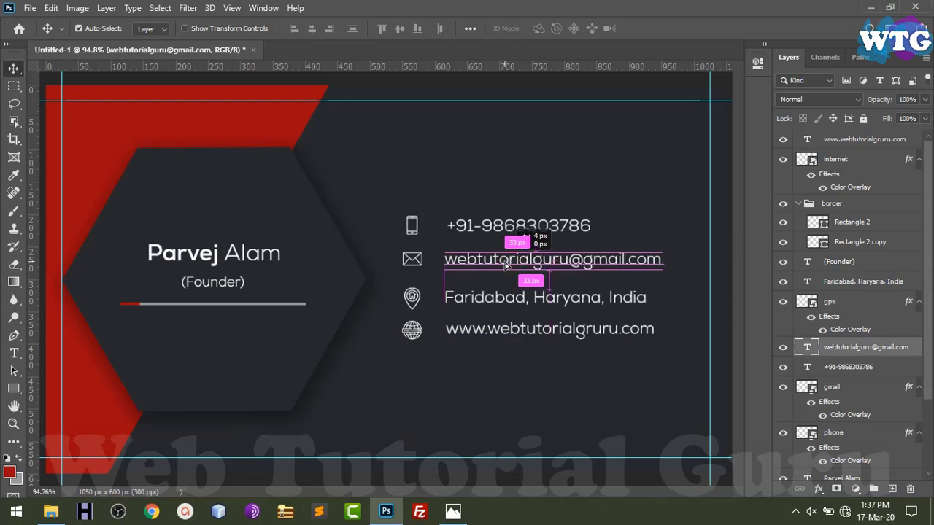
drag(498, 229, 495, 228)
drag(482, 336, 479, 333)
click(492, 381)
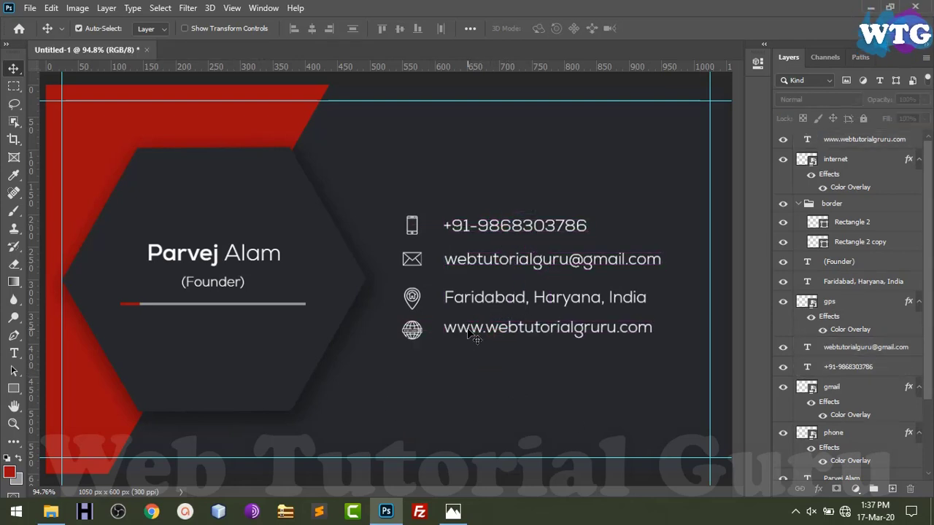
Save the card to the Desktop as the Photoshop file 'Visiting card #2.psd'
key(ctrl+s)
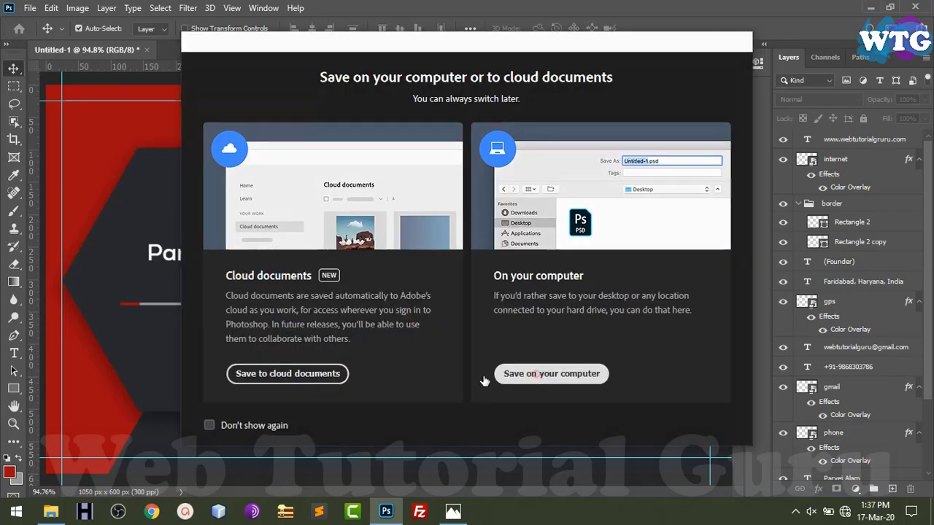
click(551, 374)
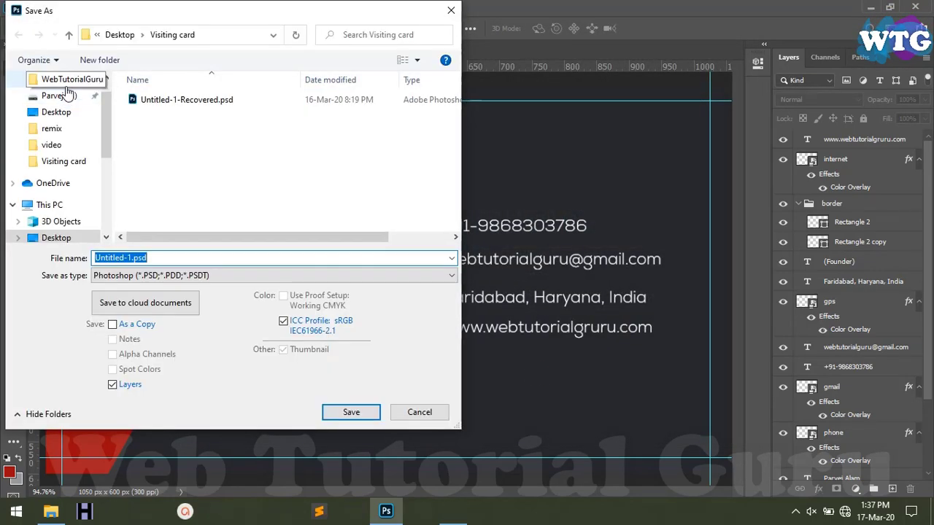
click(63, 115)
click(179, 258)
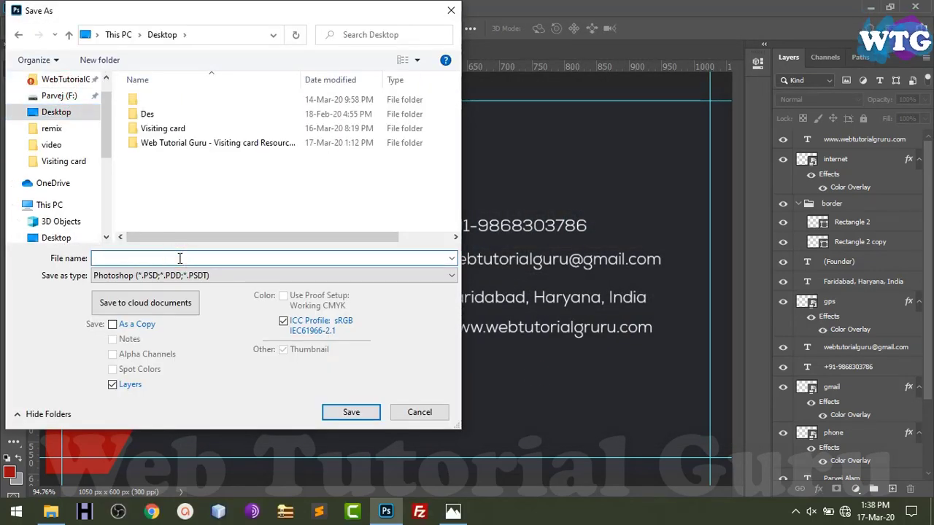
text(Visi)
key(Down)
text(#2)
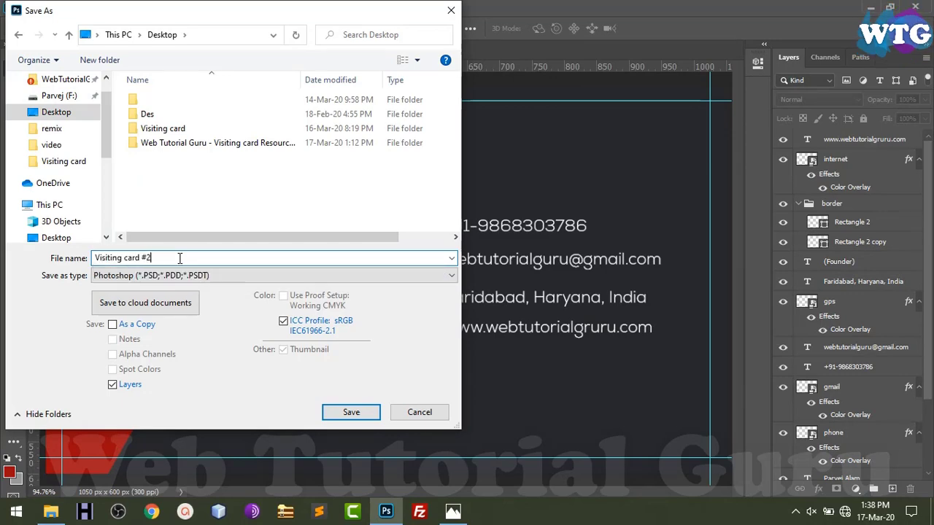
key(Return)
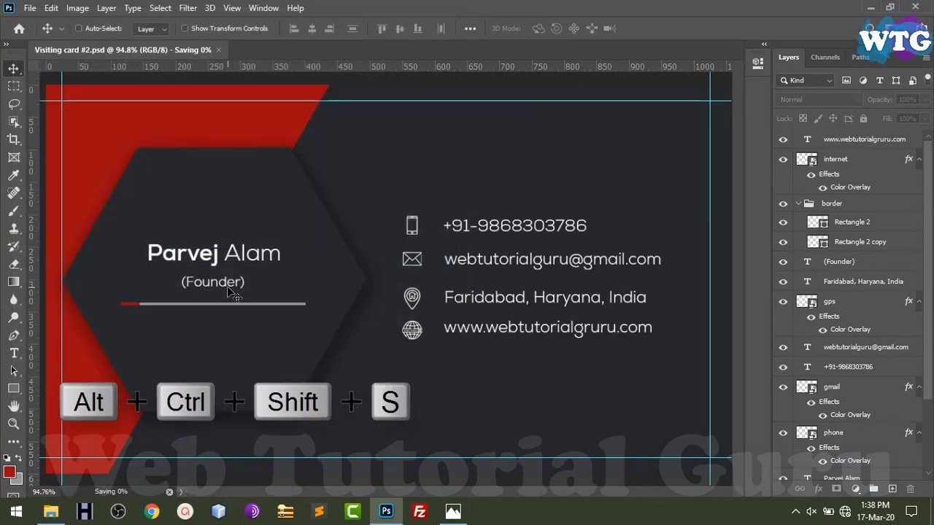
Export the card as PNG-24 'Visiting-card-#2.png' and open it from the desktop
key(alt+ctrl+shift+s)
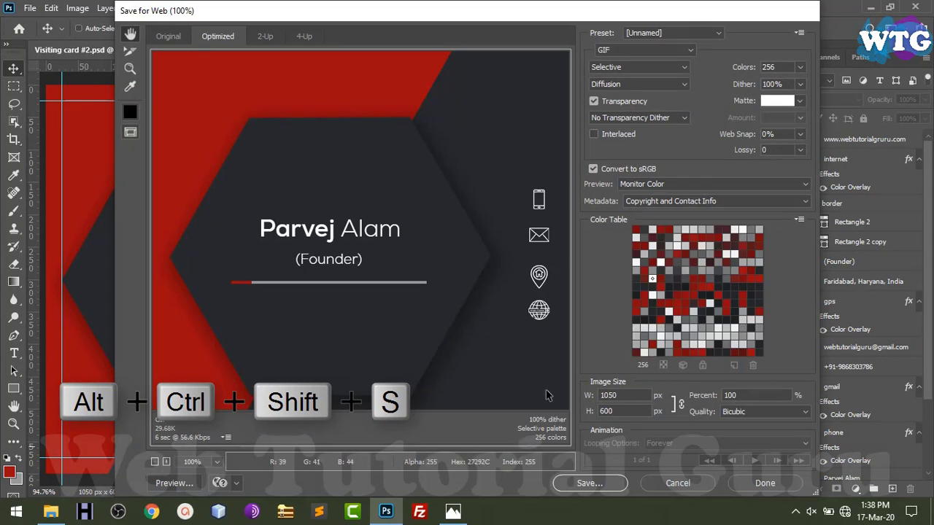
click(659, 50)
click(615, 93)
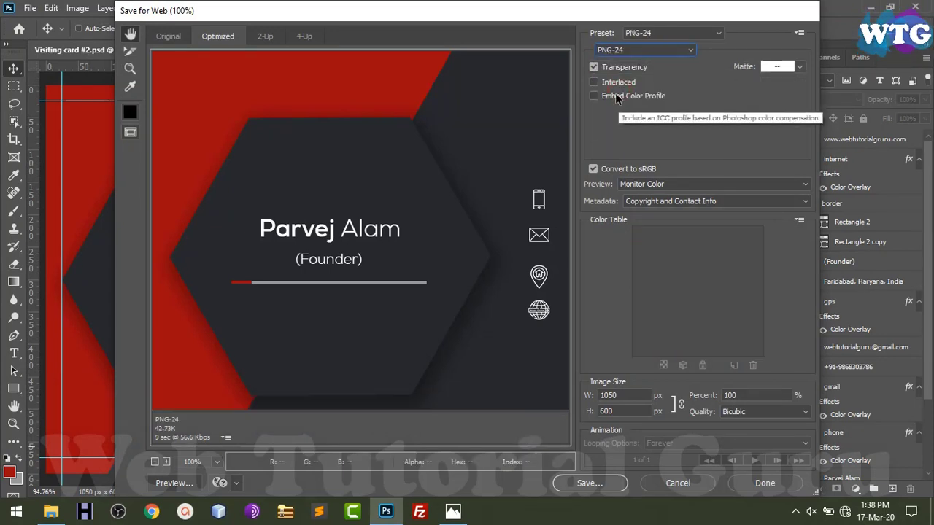
click(603, 487)
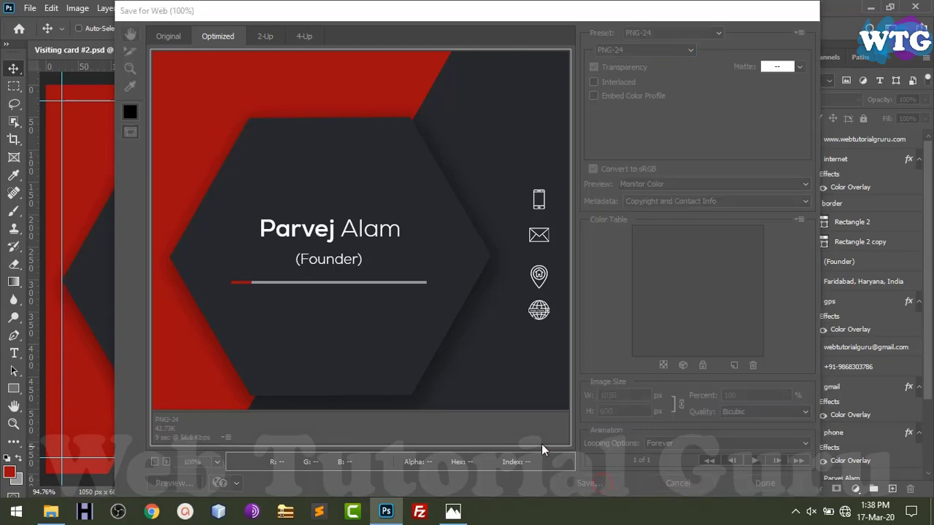
click(481, 384)
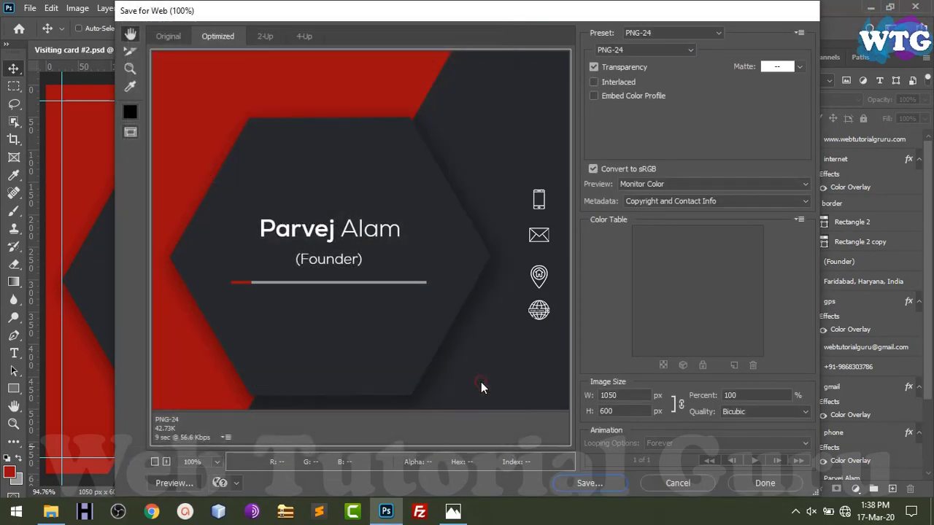
click(932, 518)
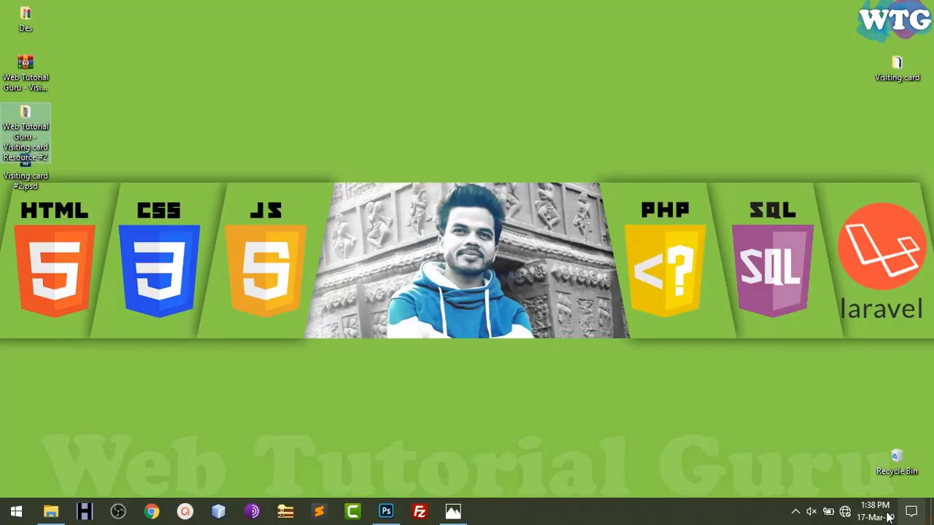
double_click(26, 216)
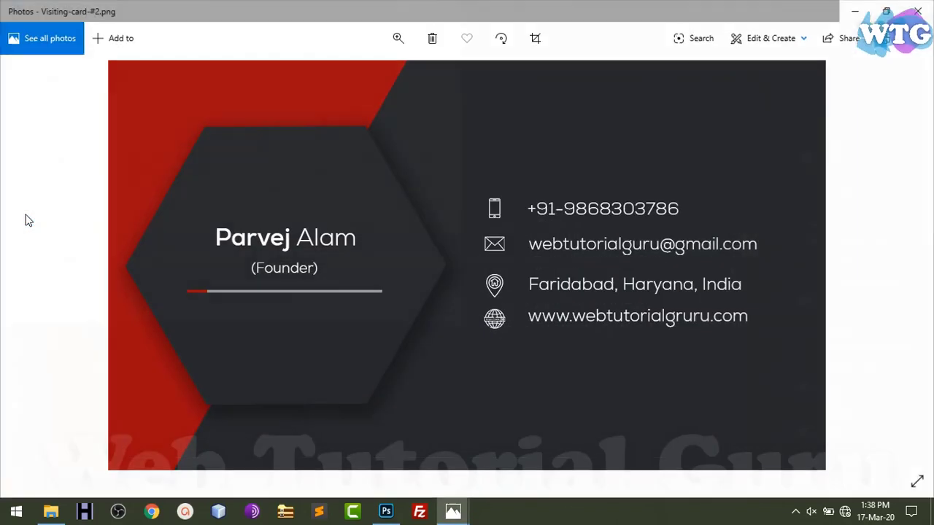